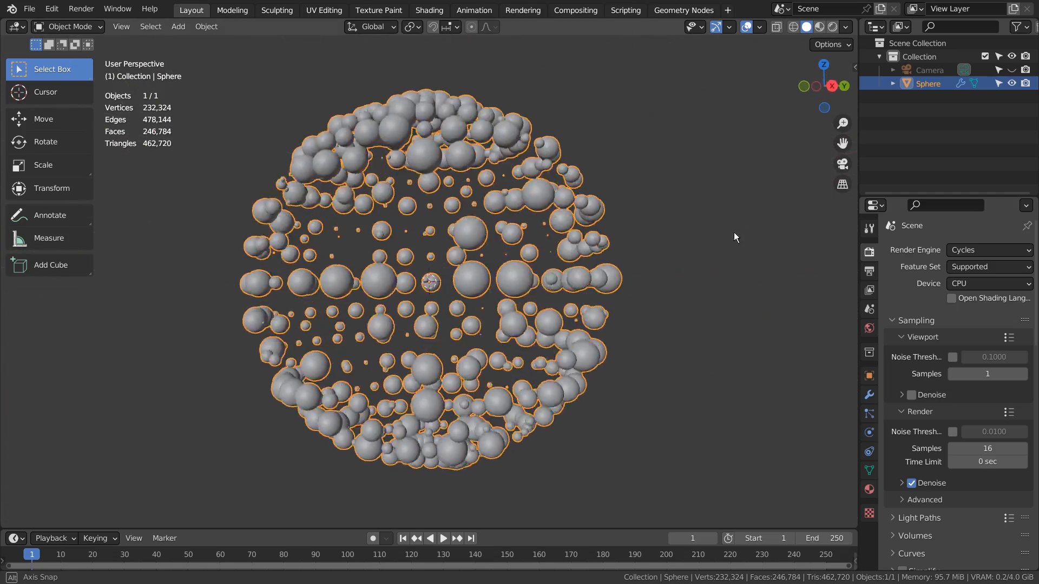
Hide the existing sphere and add a new UV sphere at the origin
key("h")
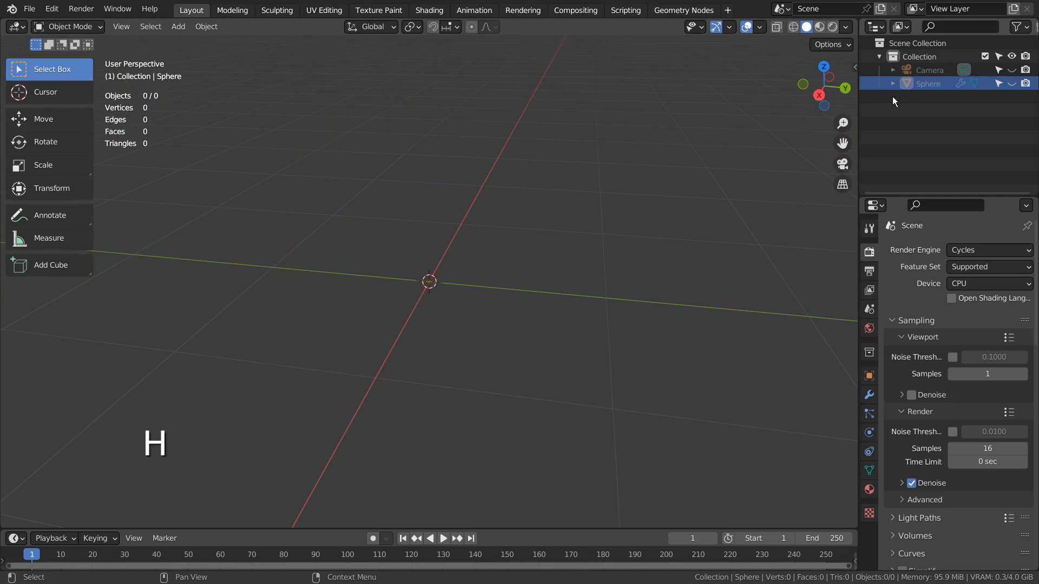
left_click(511, 225)
key("shift+a")
mouse_move(511, 225)
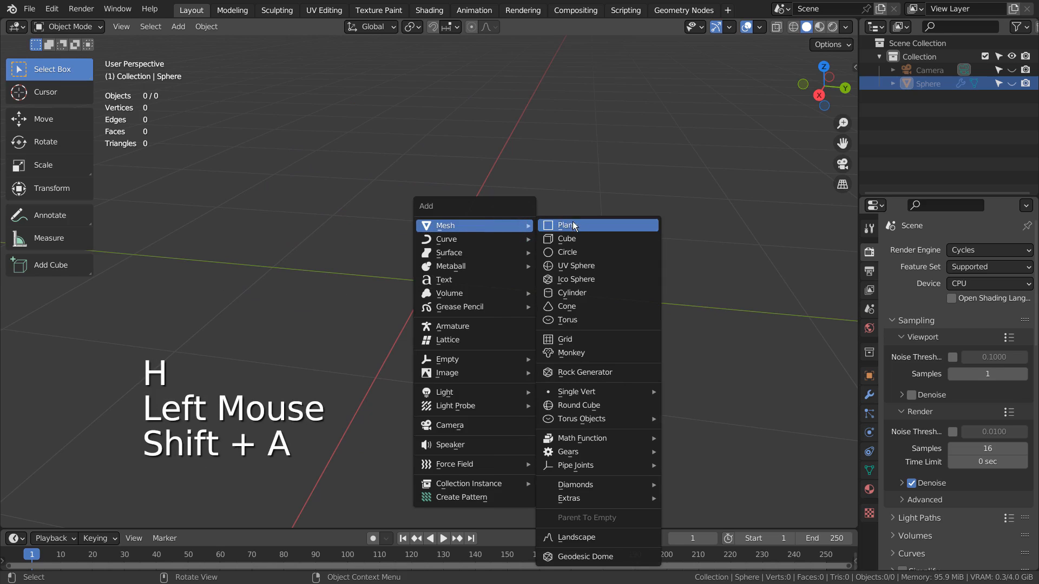
left_click(594, 261)
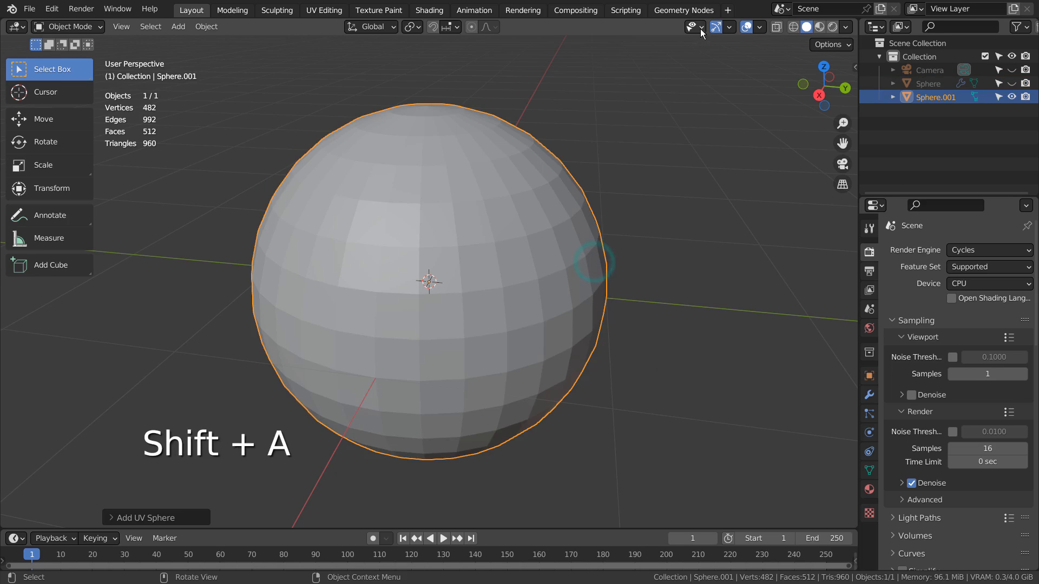
Switch to the Geometry Nodes workspace, create a new node tree for the sphere and move Group Input away from Group Output
key("ctrl")
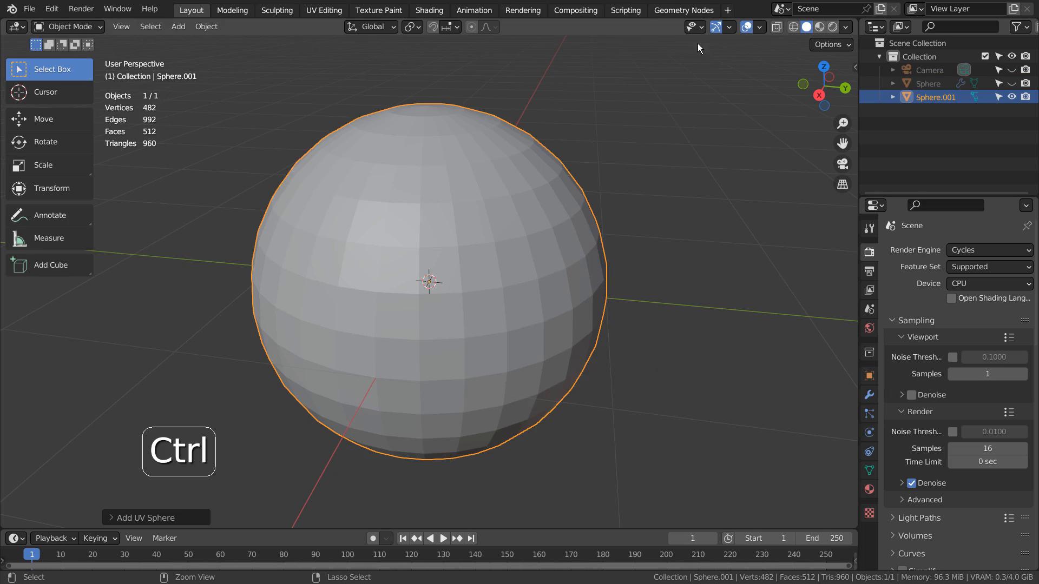
left_click(683, 10)
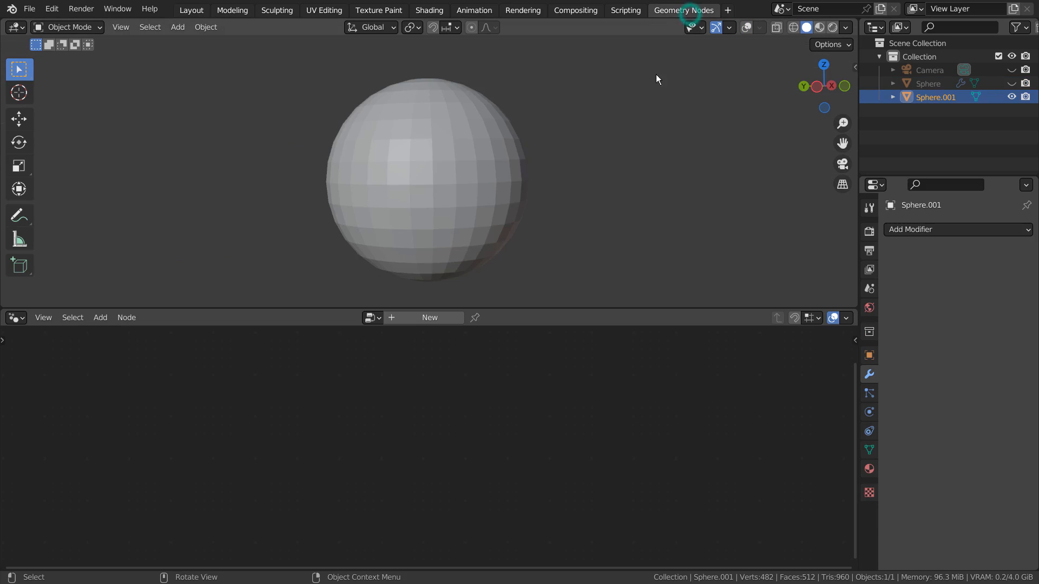
left_click(443, 320)
left_click_drag(343, 427, 197, 428)
Add an Instance on Points node on the link between Group Input and Group Output
key("shift+a")
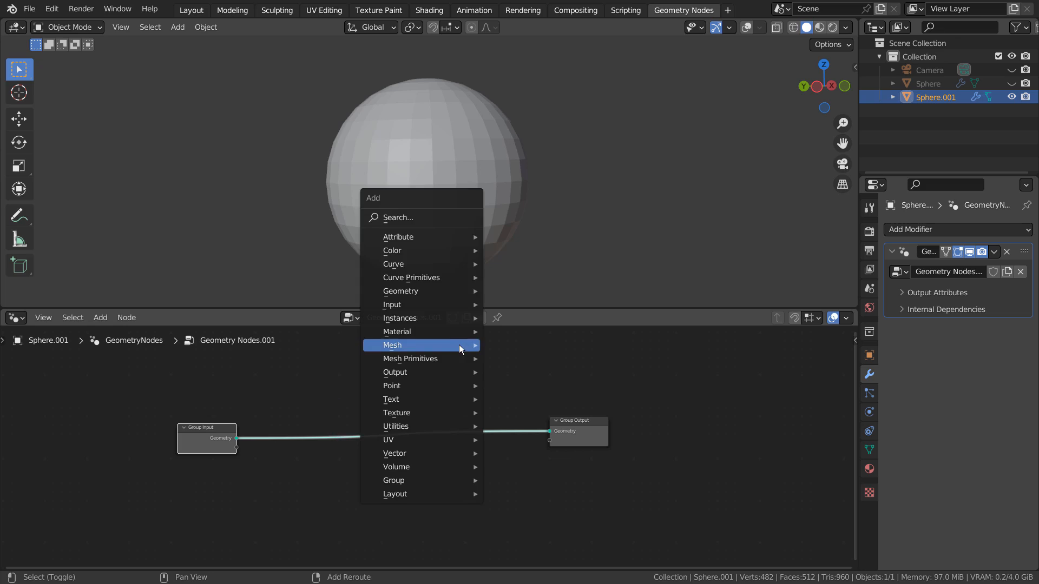
left_click(427, 217)
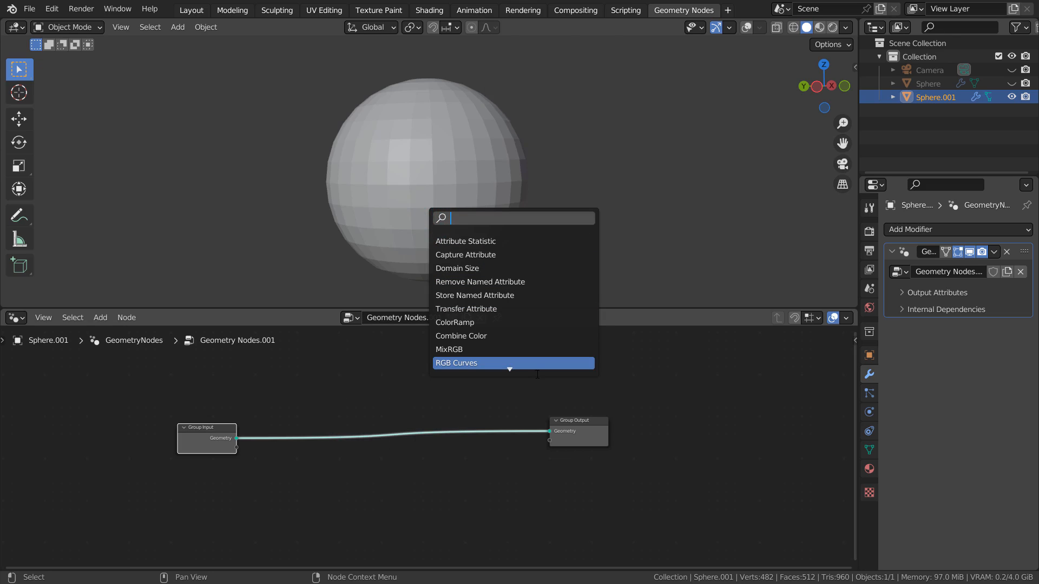
type("insta")
type("nce scale")
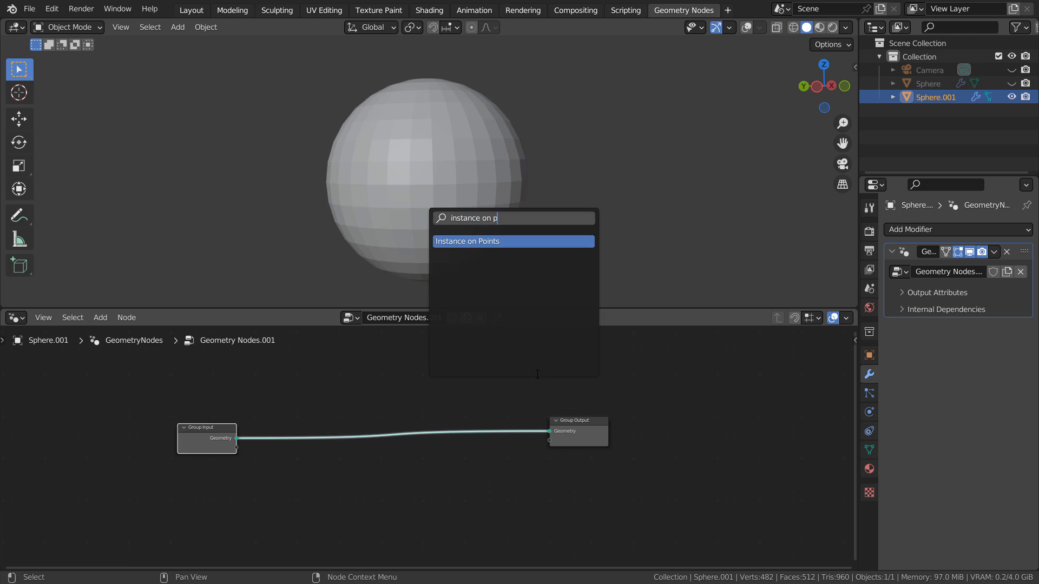
key("Return")
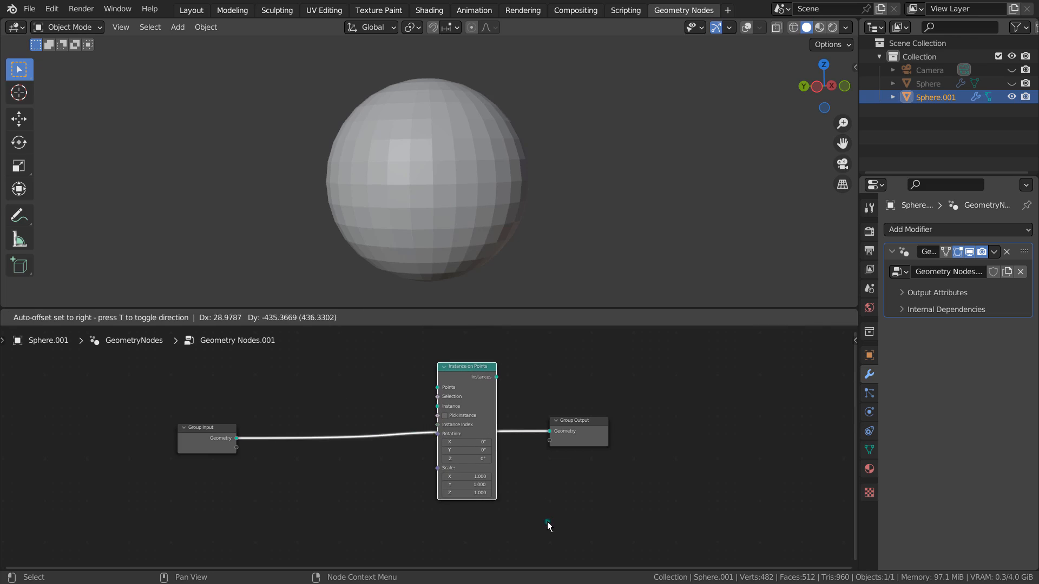
left_click(547, 522)
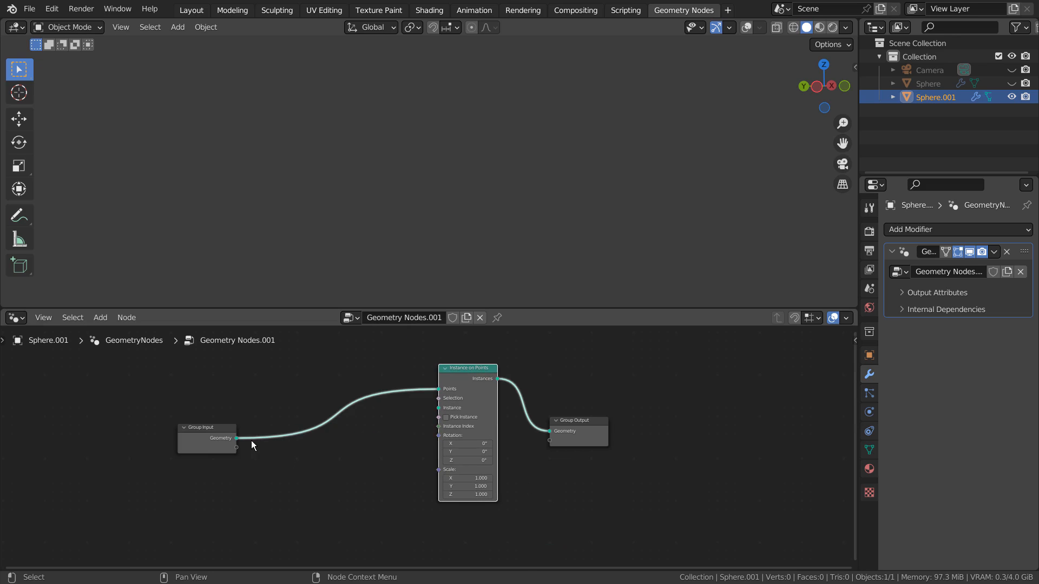
Link the Group Input geometry to the Instance input of Instance on Points and show the result in wireframe
left_click_drag(237, 438, 448, 408)
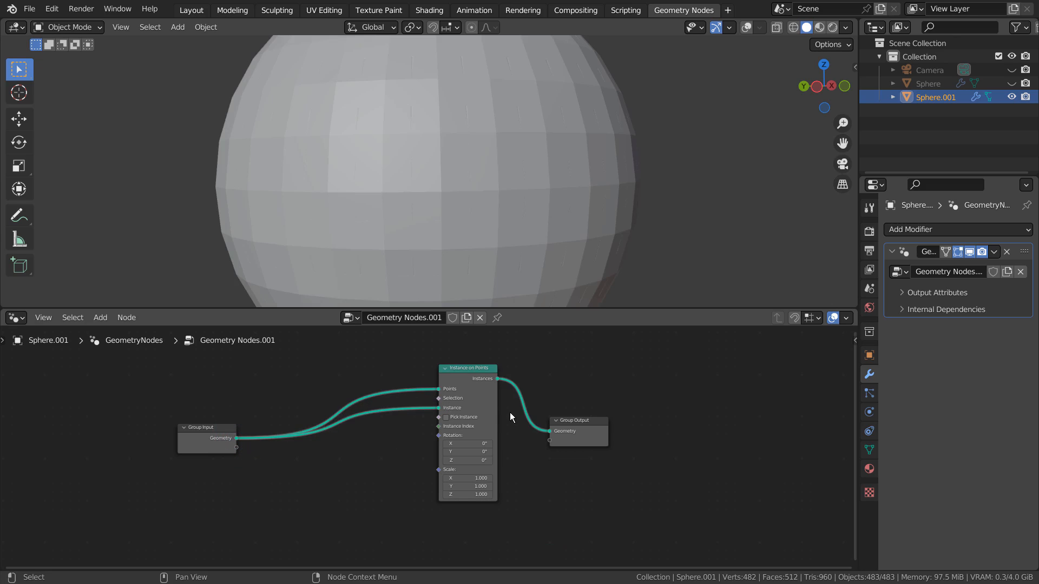
scroll(551, 266, "down", 2)
key("shift+z")
scroll(527, 233, "up", 5)
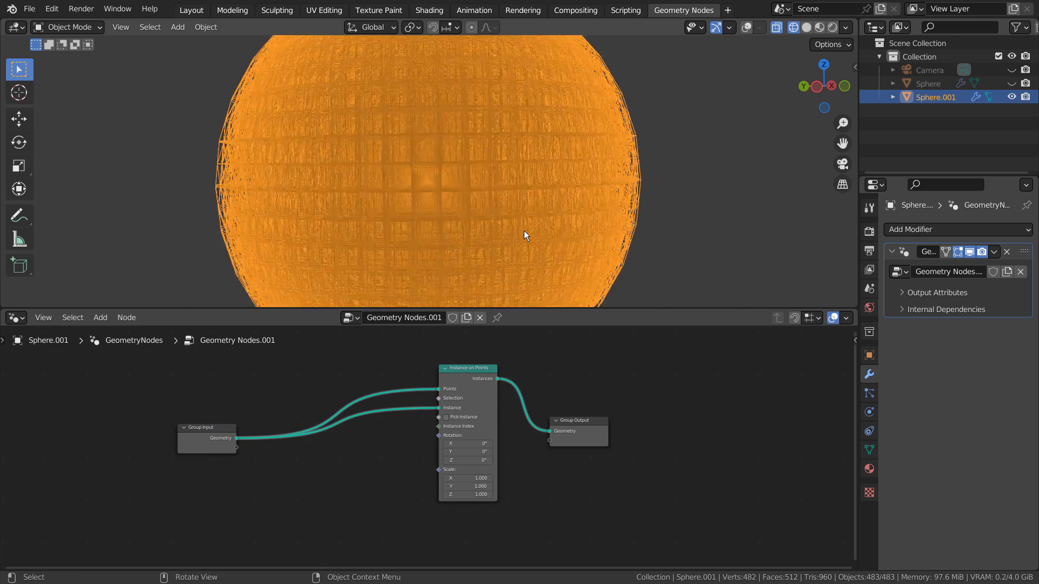
scroll(524, 230, "down", 4)
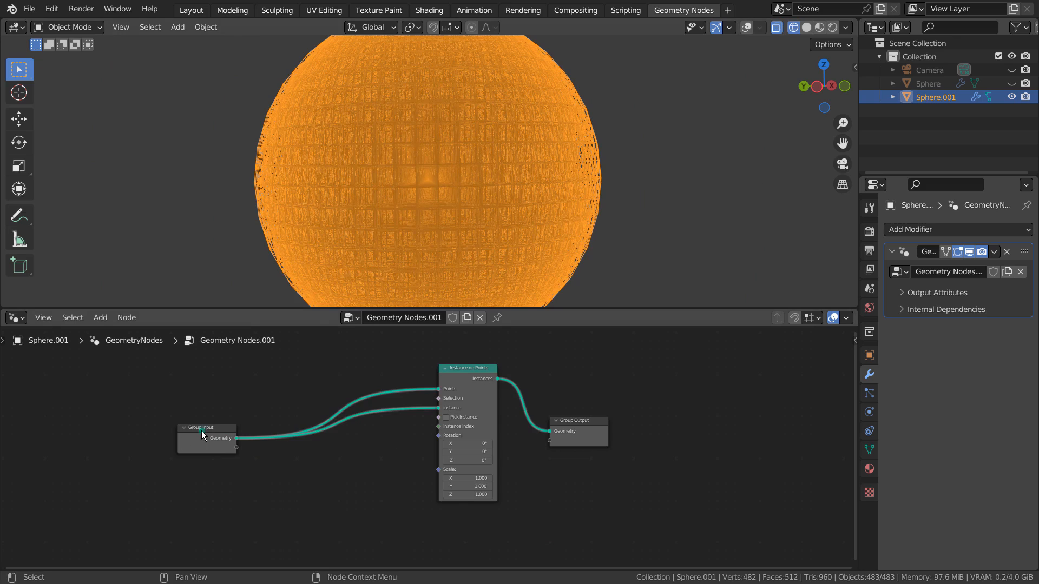
Reposition Group Input and insert a Realize Instances node between Instance on Points and Group Output
left_click_drag(202, 433, 248, 378)
left_click(336, 433)
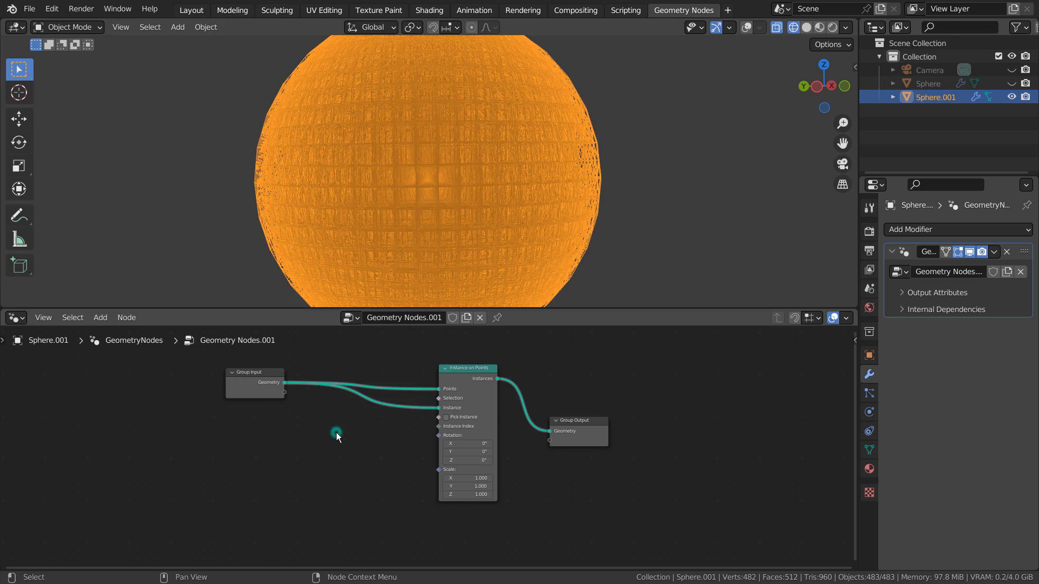
key("shift+a")
left_click(232, 295)
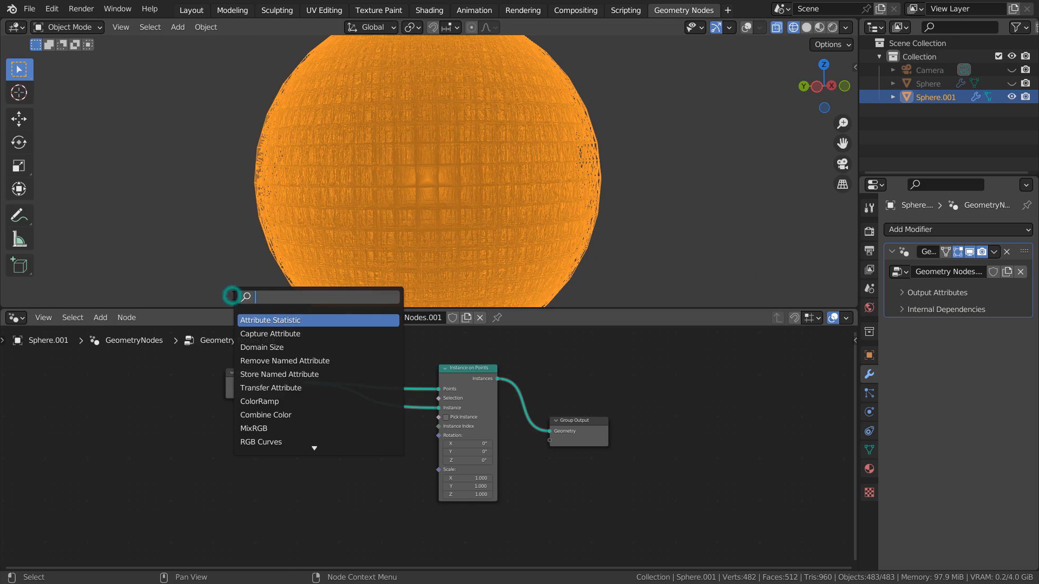
type("reali")
key("Return")
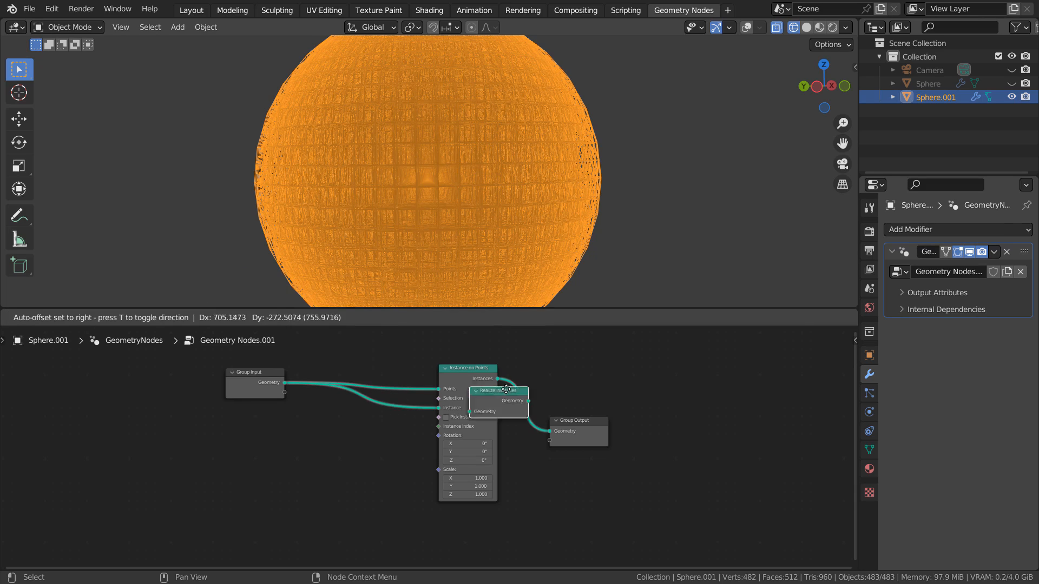
left_click(568, 406)
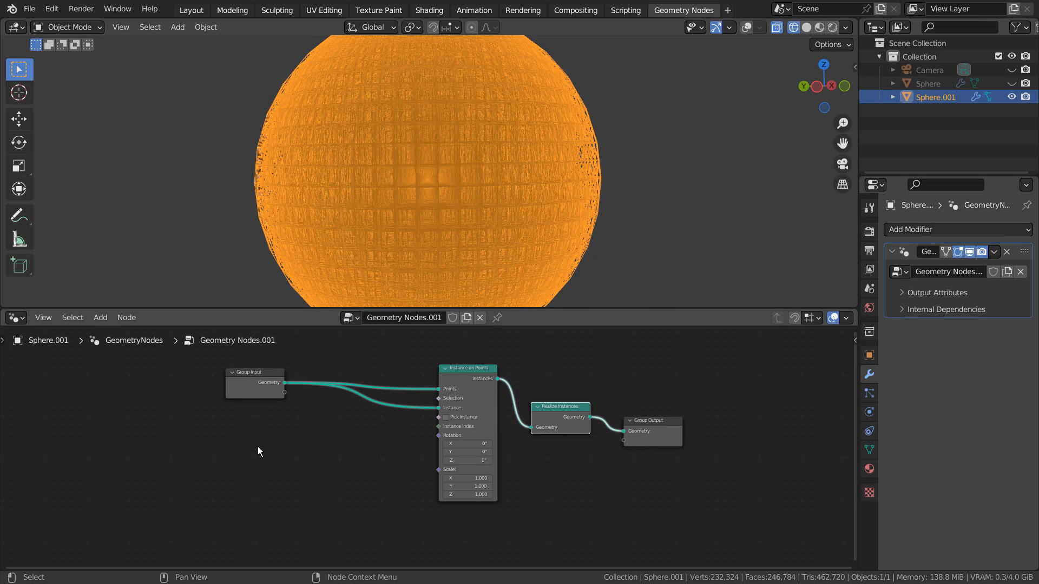
Add a float Random Value node and link its value to the Scale input of Instance on Points
key("shift+a")
left_click(212, 297)
type("ran")
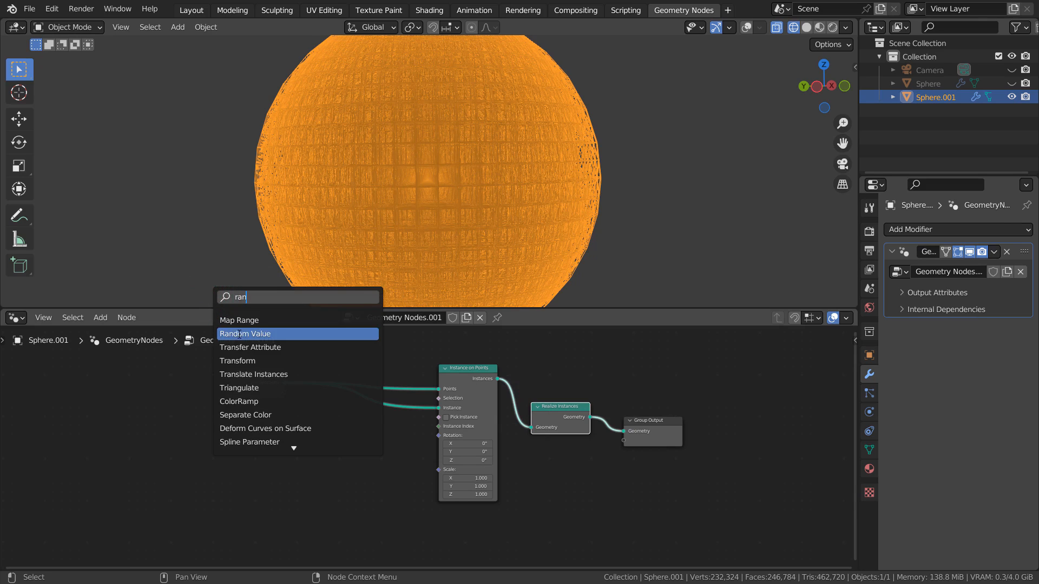
left_click(238, 333)
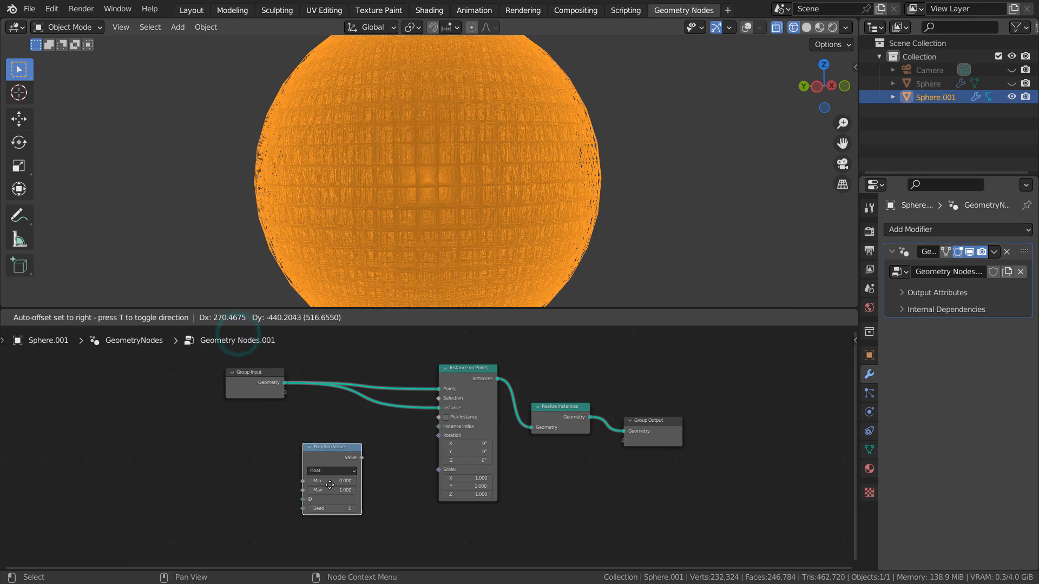
left_click(367, 512)
left_click_drag(384, 466, 440, 470)
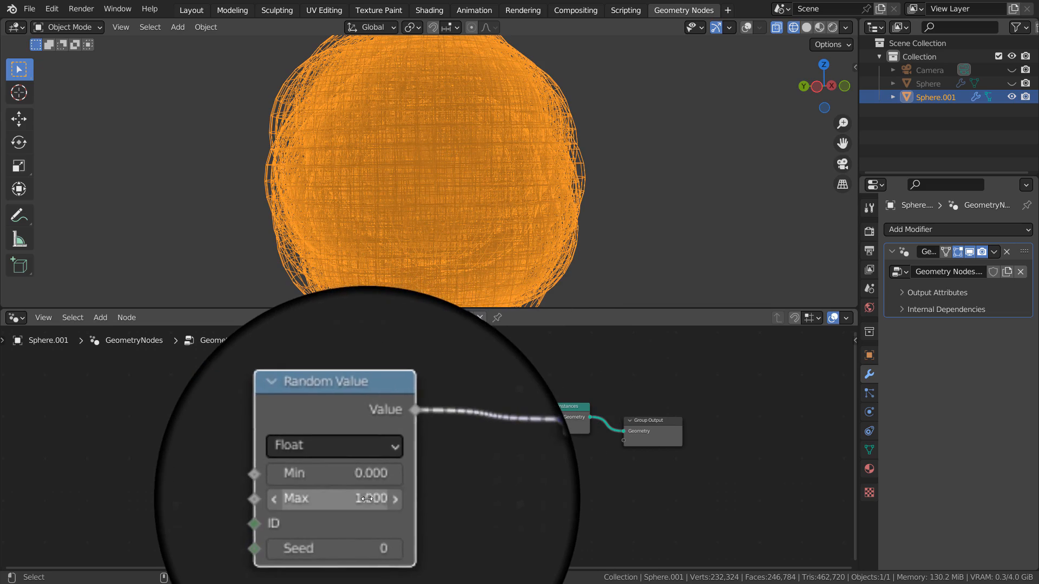
Set the Random Value maximum to 0.090 and return the viewport to solid shading
left_click_drag(359, 499, 308, 503, "shift")
key("shift+z")
scroll(484, 187, "up", 7)
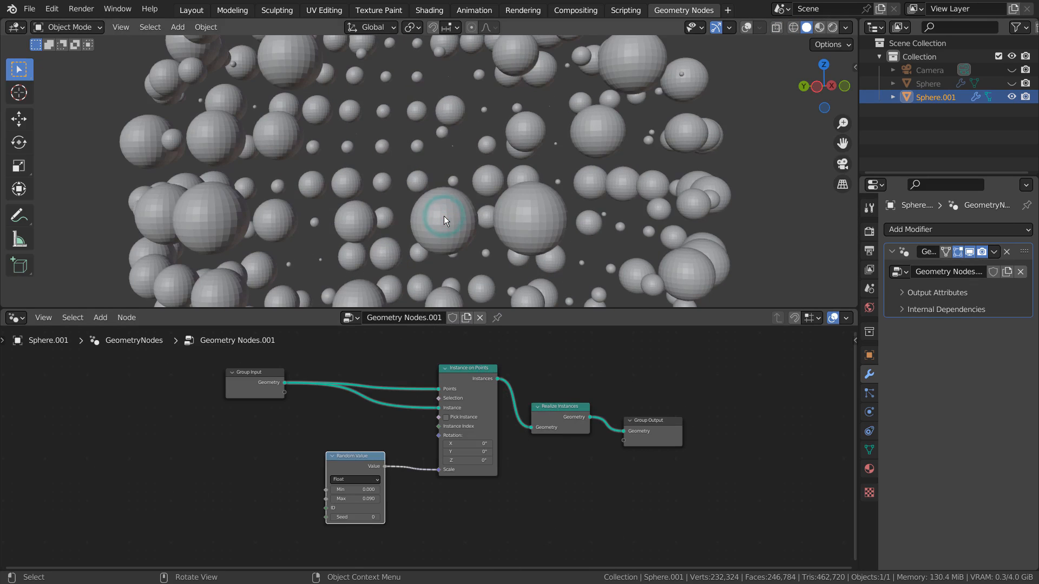
Turn on the viewport overlays and delete the instanced sphere object
left_click(907, 98)
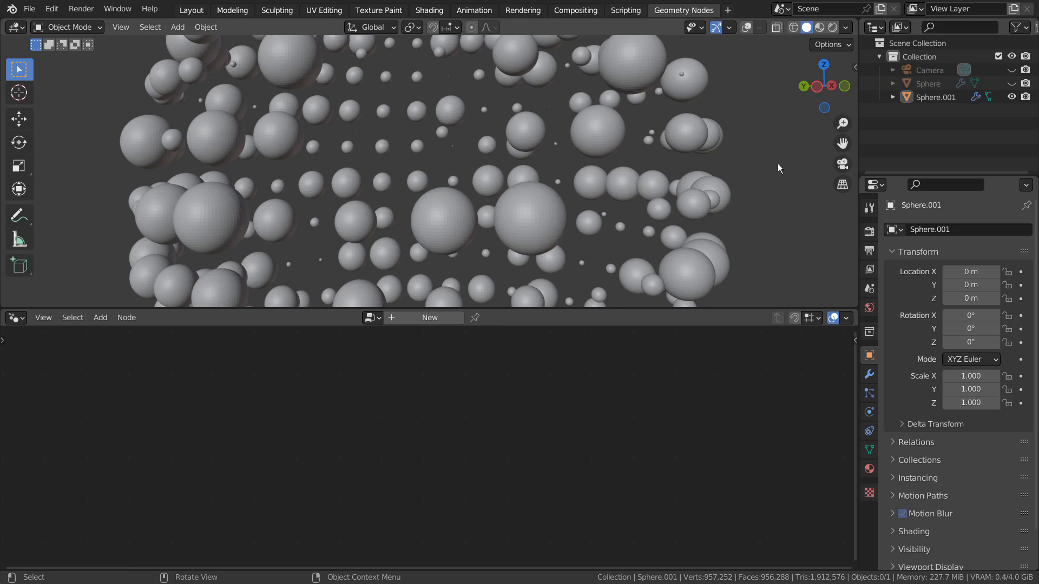
left_click(720, 194)
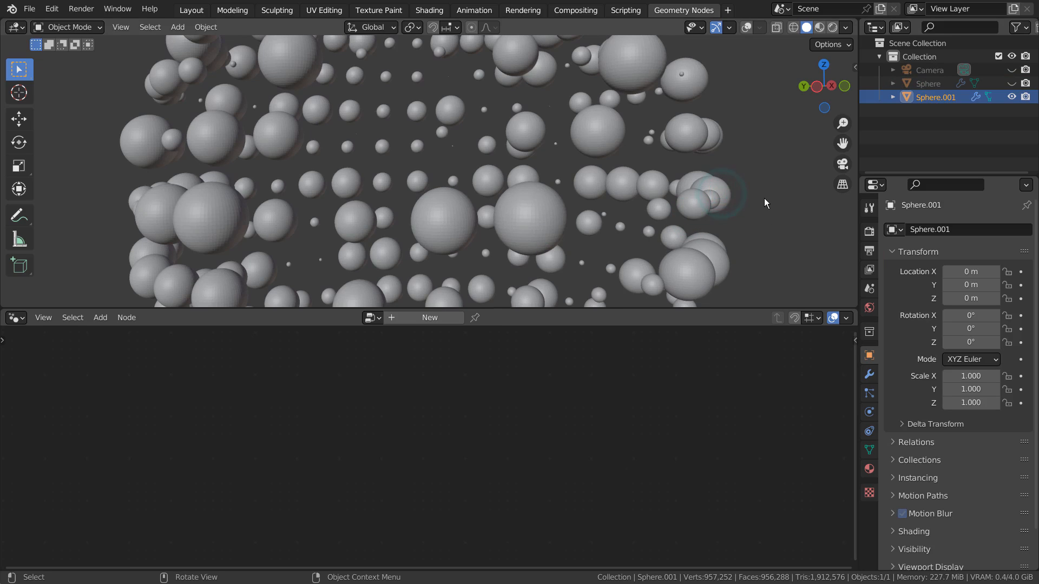
left_click(746, 27)
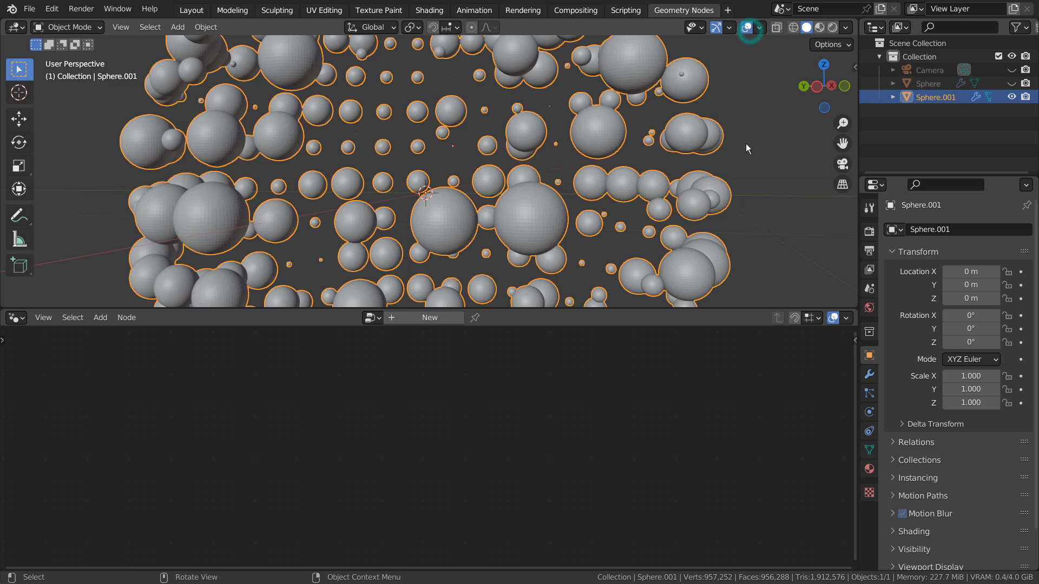
key("x")
left_click(734, 156)
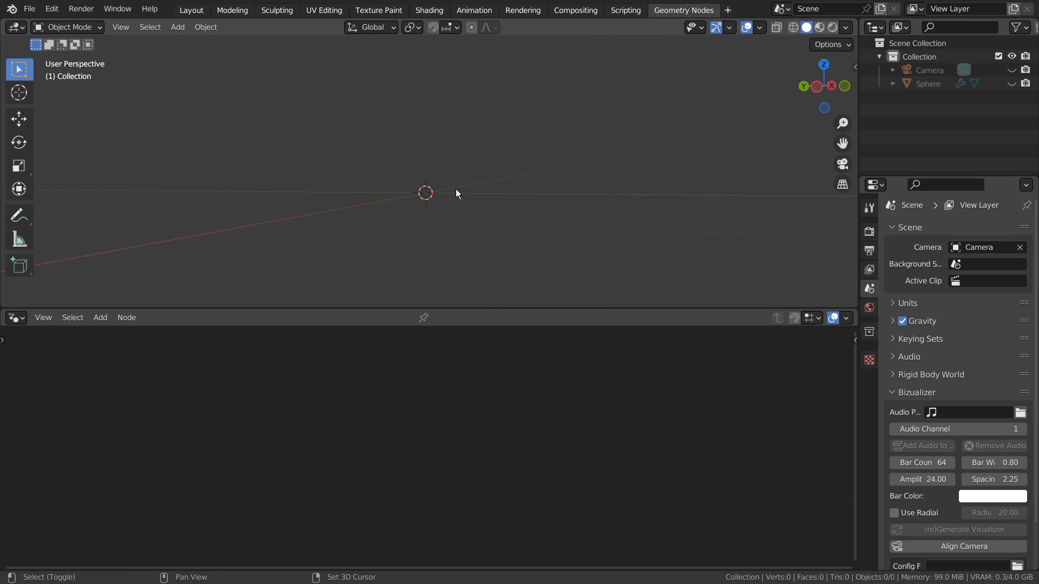
Add a new UV sphere at the origin and shade it smooth
key("shift+a")
mouse_move(456, 189)
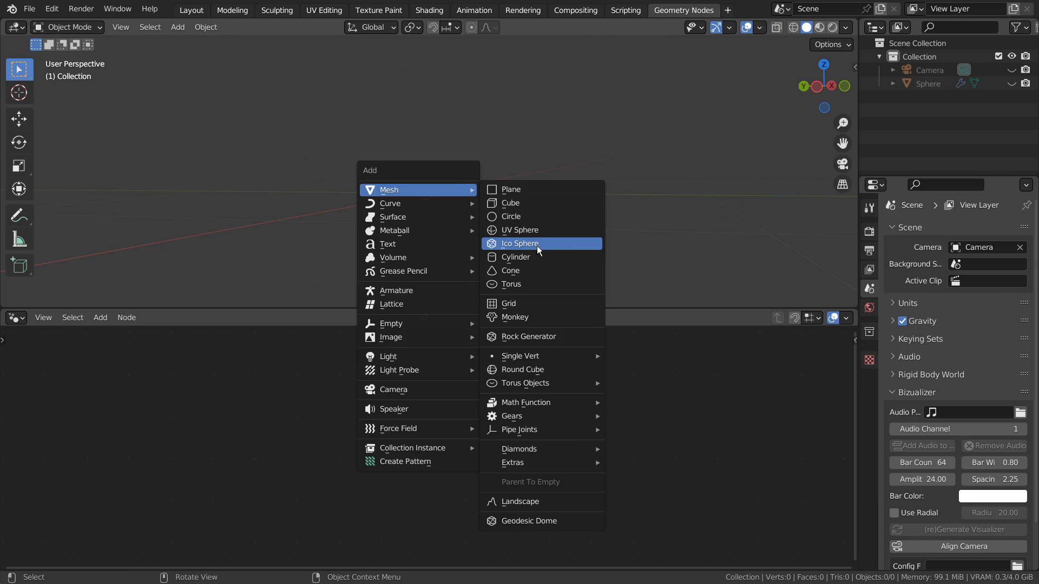
left_click(566, 230)
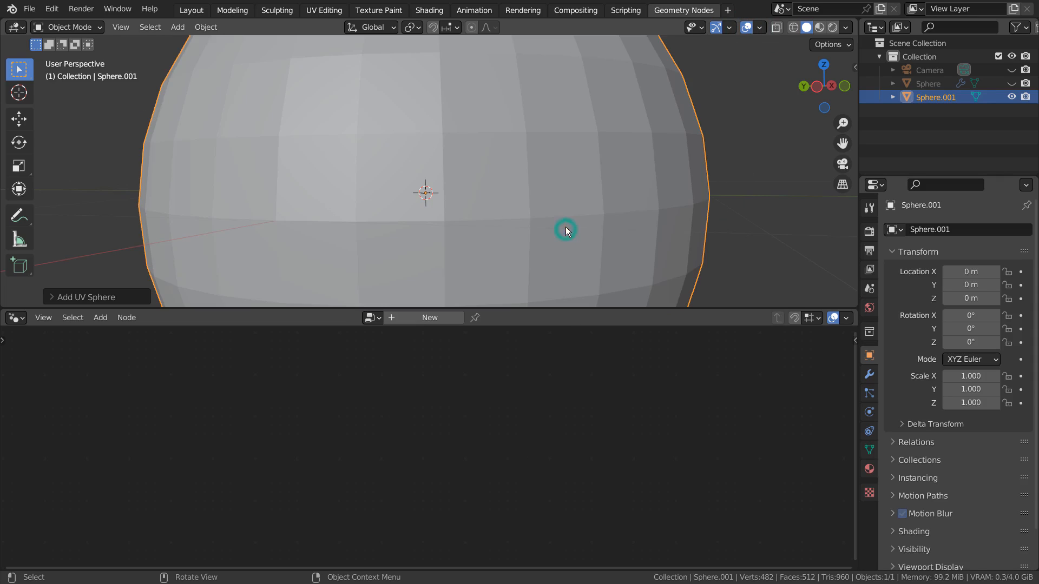
scroll(550, 207, "down", 5)
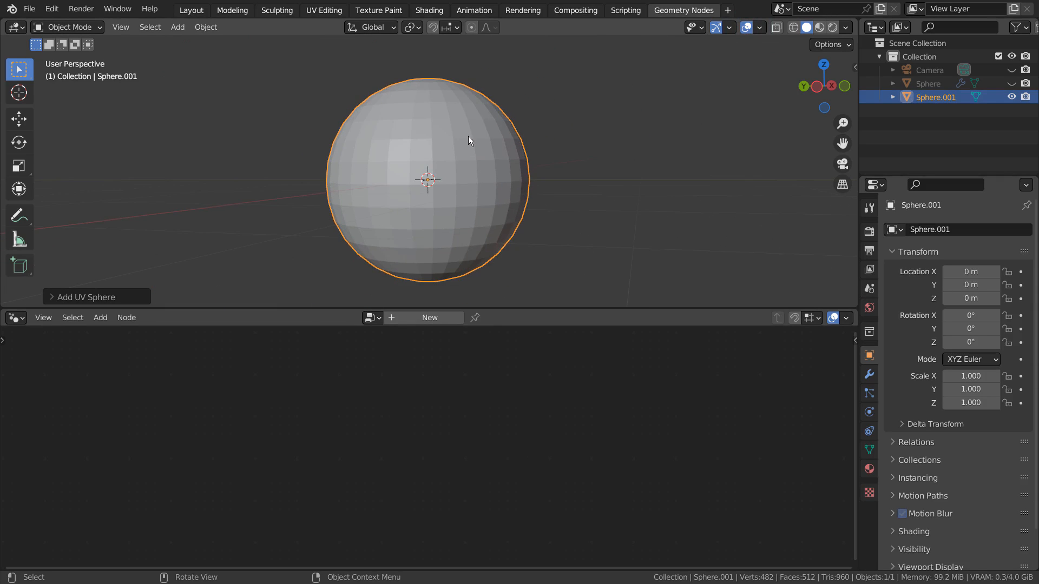
right_click(404, 106)
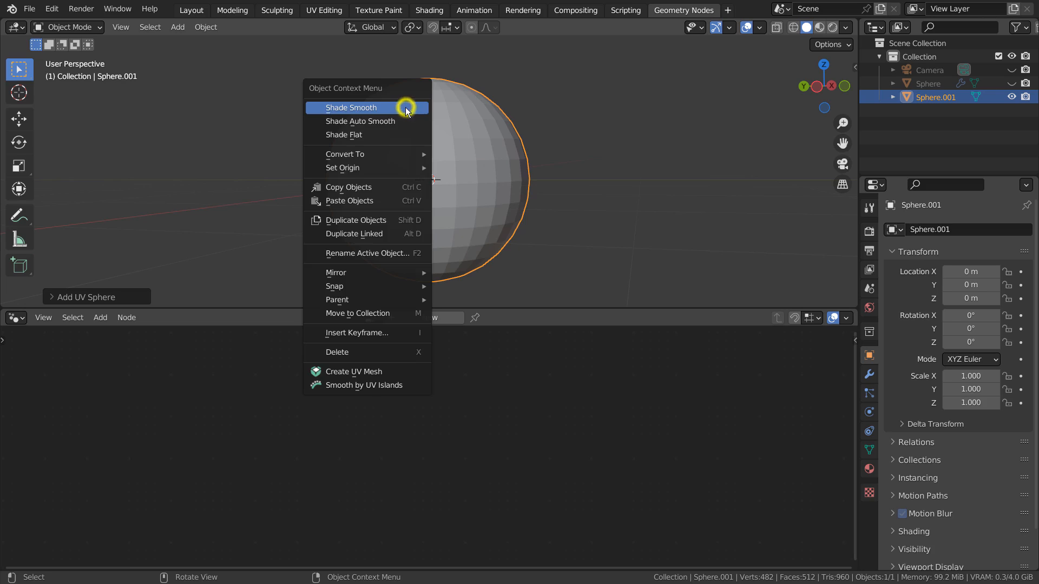
left_click(405, 107)
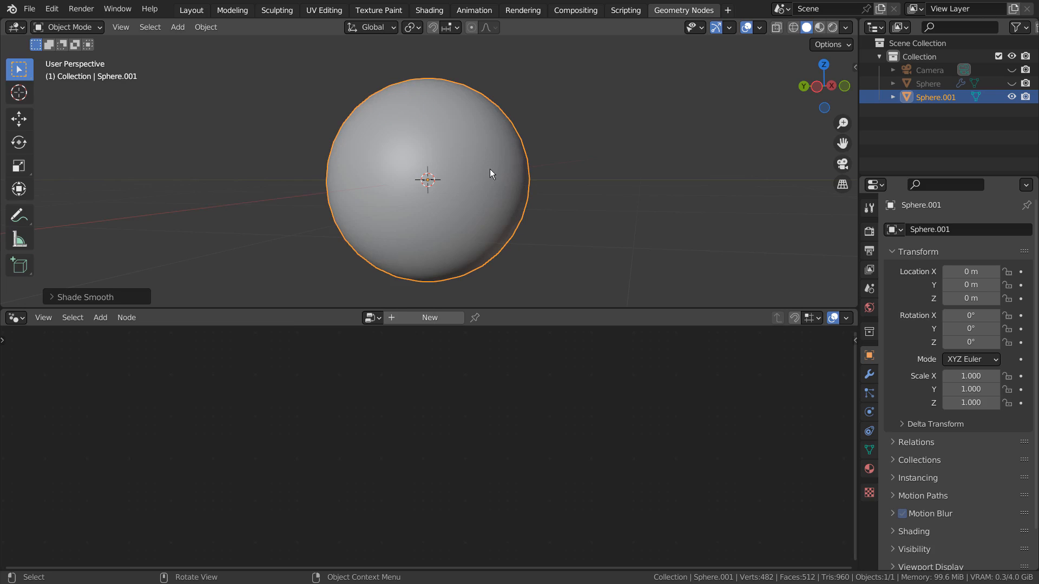
Create a new geometry node tree for the smooth sphere and spread Group Input and Group Output apart
left_click(436, 318)
left_click_drag(355, 427, 225, 428)
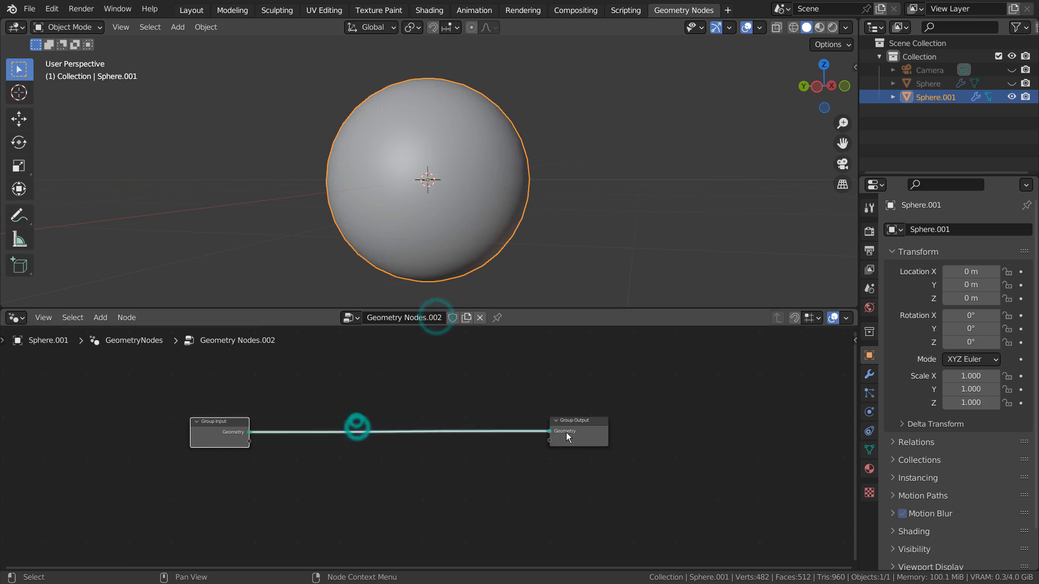
left_click_drag(583, 427, 680, 426)
Insert a Realize Instances node on the link just before Group Output
key("shift+a")
left_click(495, 230)
type("rea")
key("Return")
left_click(578, 419)
Insert Instance on Points before Realize Instances, with the Group Input geometry feeding both Points and Instance
key("shift+a")
left_click(405, 291)
type("instance on point")
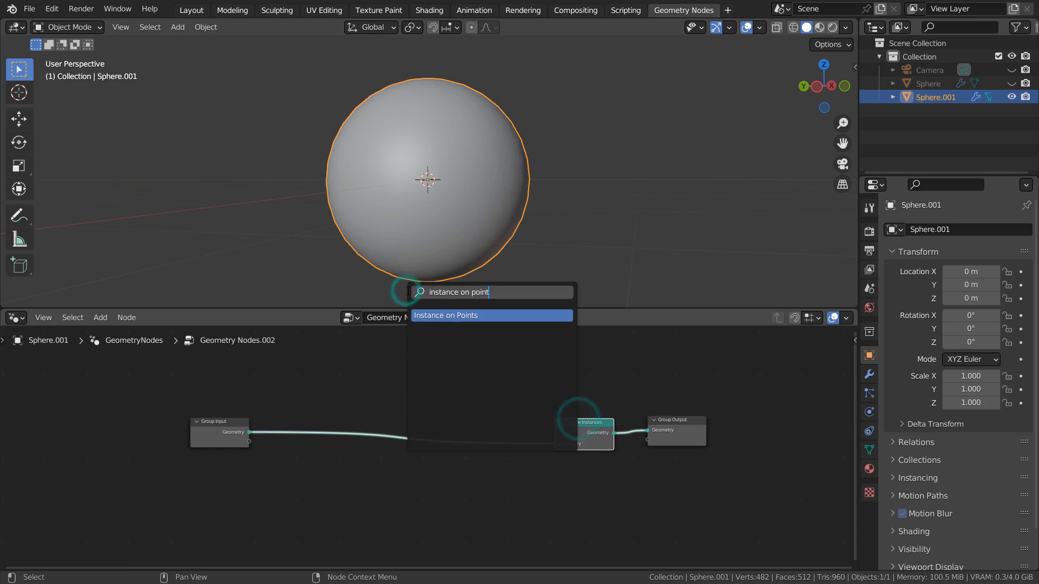
key("Return")
left_click(436, 388)
left_click_drag(248, 432, 284, 392)
Add a float Random Value node, link it to the Scale of Instance on Points and set its maximum to 0.070
key("shift+a")
left_click(280, 293)
type("rand")
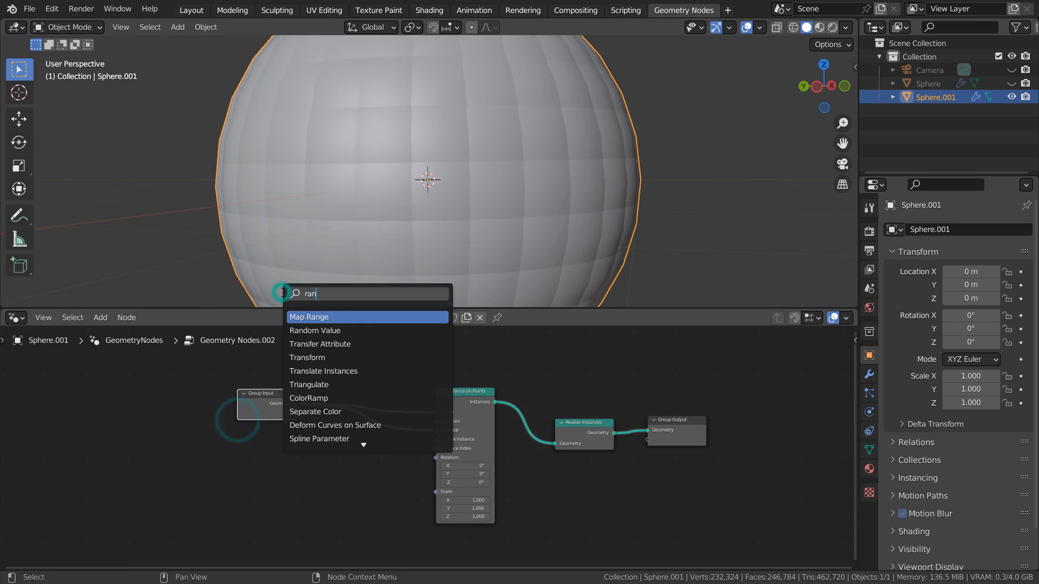
key("Return")
left_click(276, 469)
left_click_drag(335, 483, 439, 490)
left_click_drag(313, 516, 263, 516)
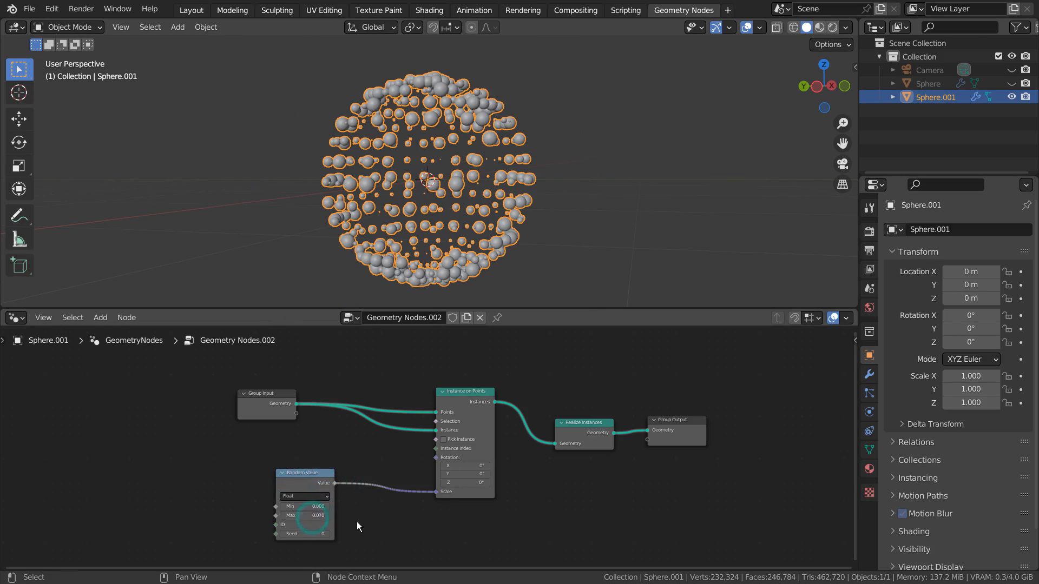
Maximize the node editor and frame the complete node tree to review its connections
scroll(335, 514, "up", 7)
middle_click_drag(335, 512, 512, 471)
key("ctrl+space")
scroll(654, 436, "down", 6)
middle_click_drag(706, 427, 515, 473, "shift")
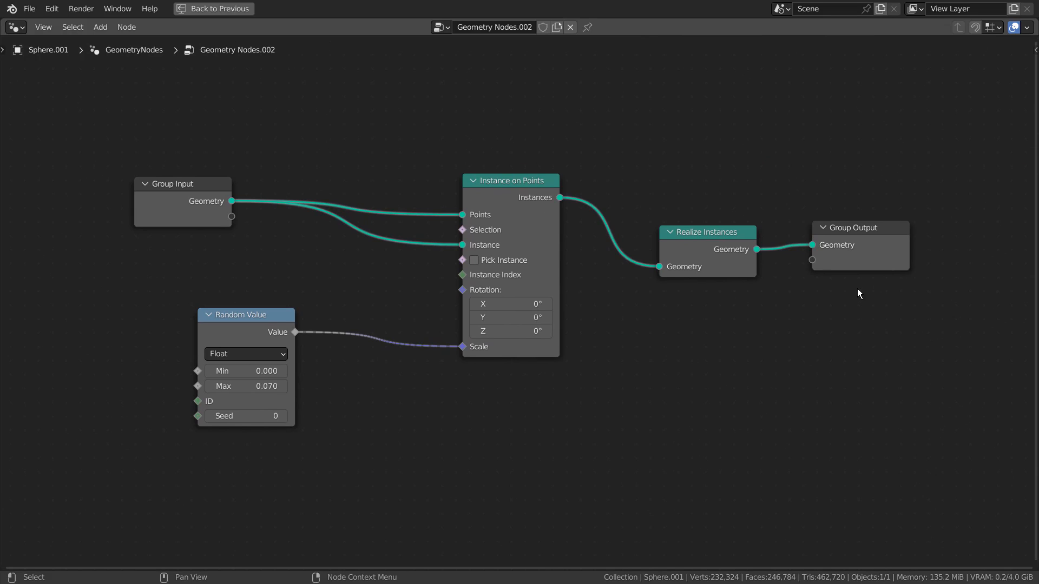
Create a new material for the scattered spheres with a pink base color, metallic 0.935 and roughness 0.111
key("ctrl+space")
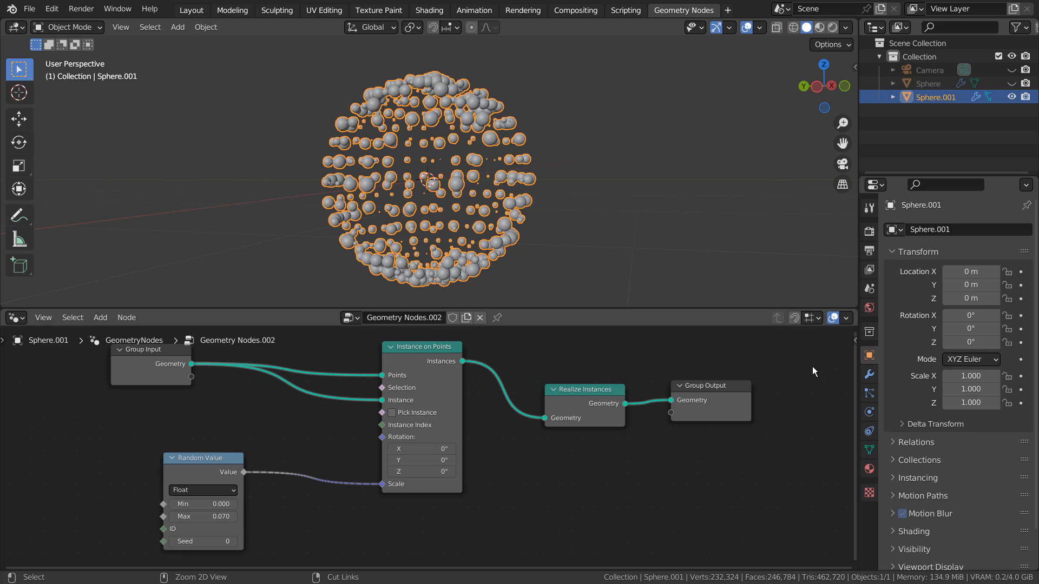
left_click(868, 469)
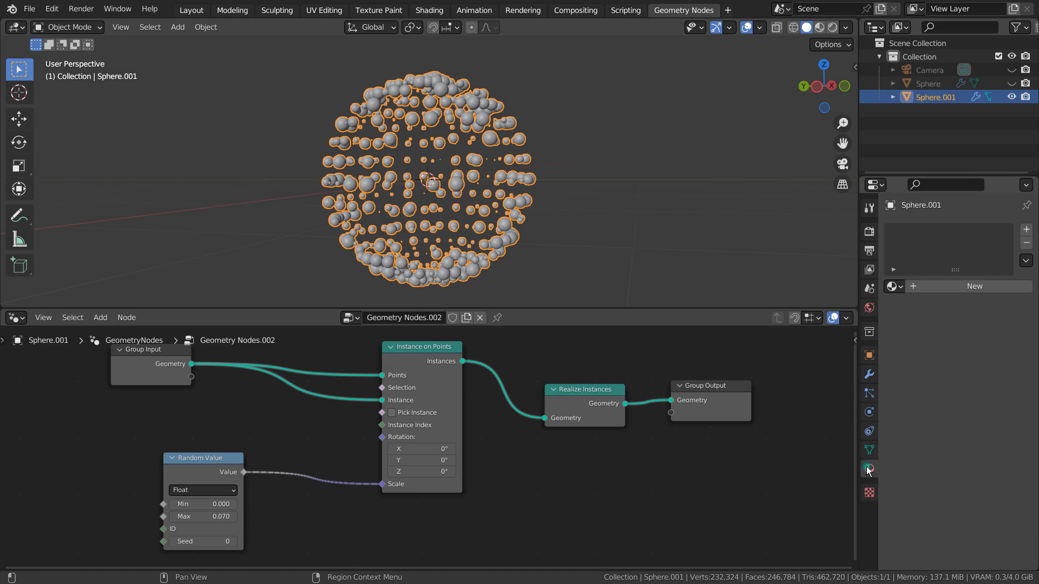
left_click(978, 288)
left_click(984, 407)
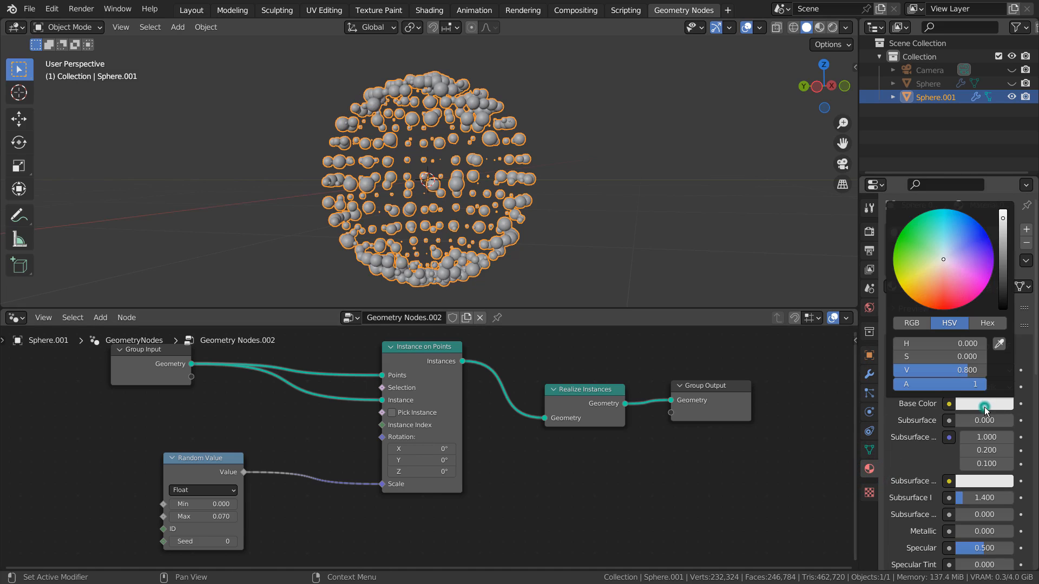
left_click(970, 274)
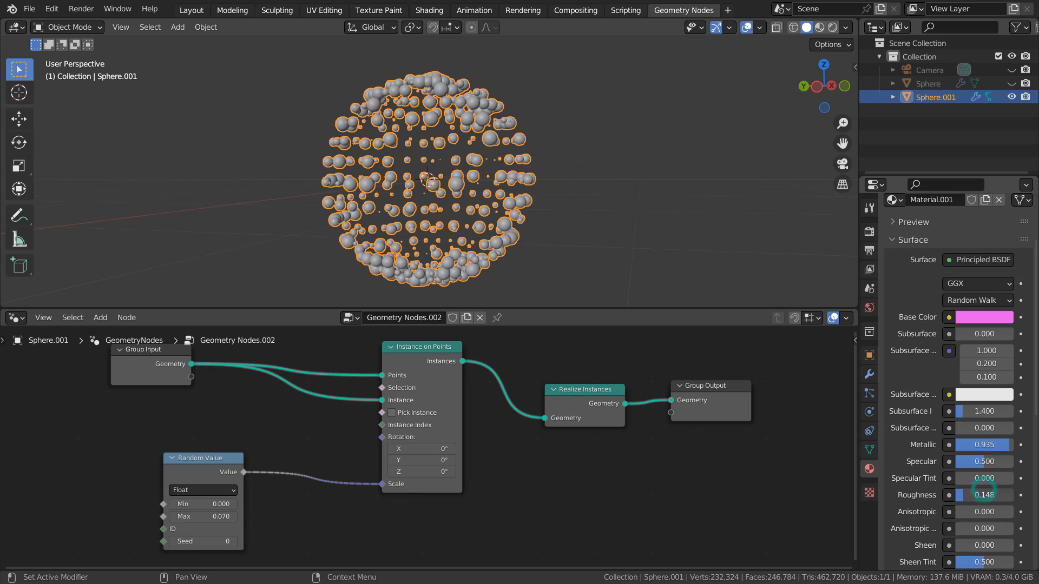
left_click_drag(983, 491, 970, 492)
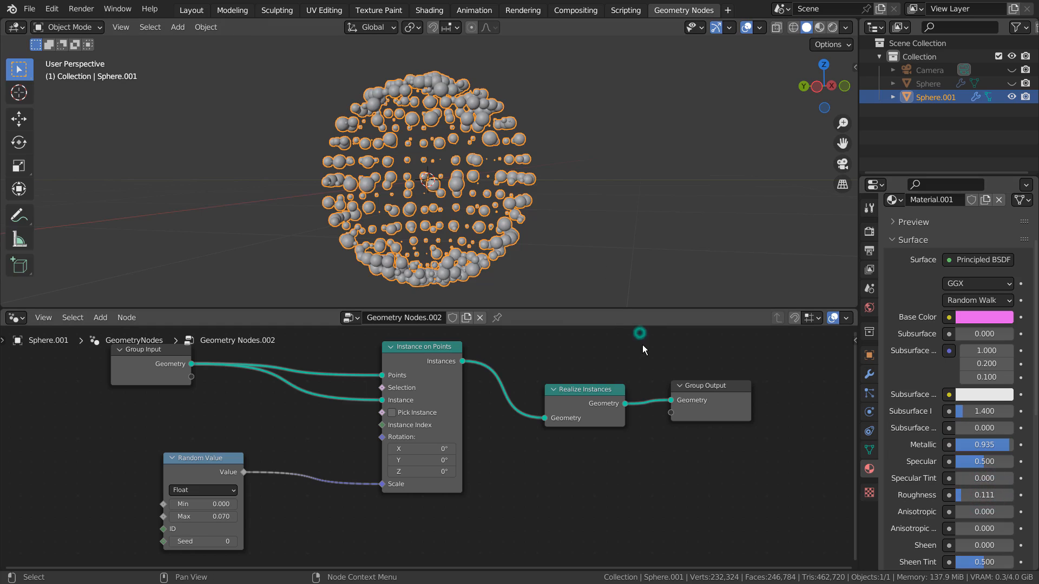
Insert a Set Material node between Instance on Points and Realize Instances and assign Material.001 to it
key("shift+a")
left_click(488, 294)
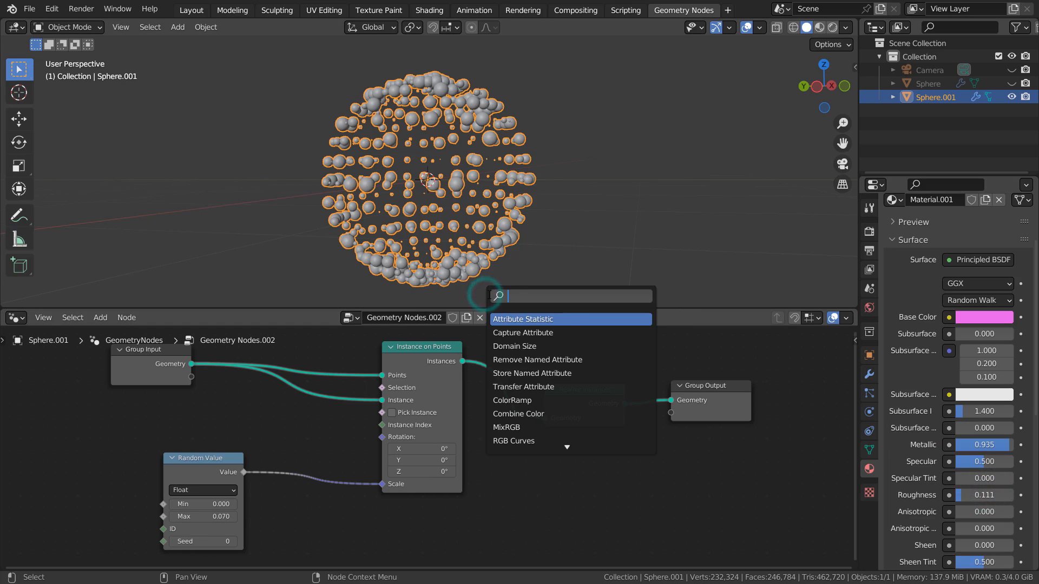
type("material")
key("Down")
key("Return")
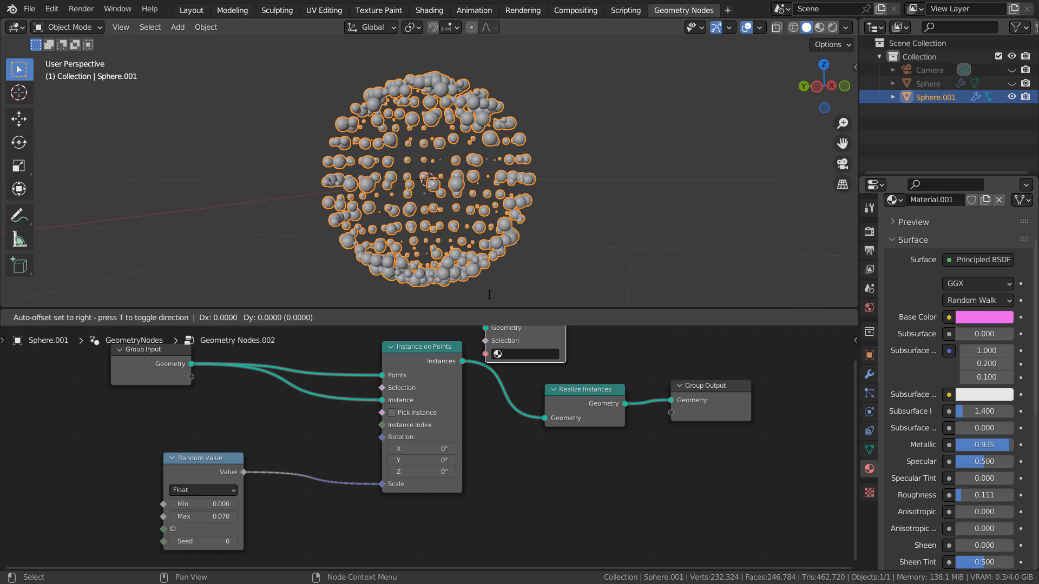
left_click(485, 354)
left_click(522, 412)
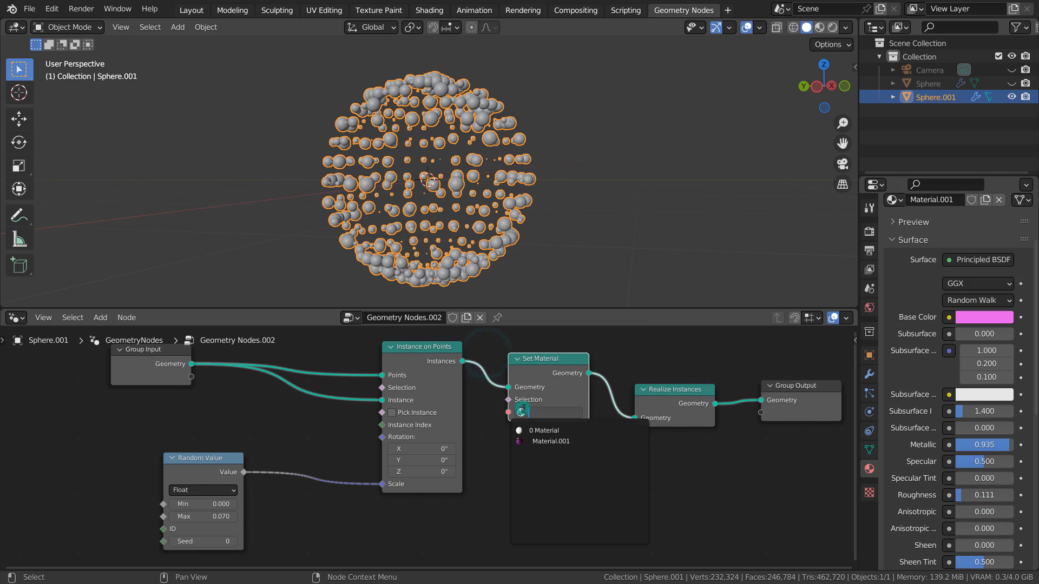
left_click(538, 440)
Switch the viewport to material preview shading and examine the pink metallic spheres up close and from another side
left_click(647, 162)
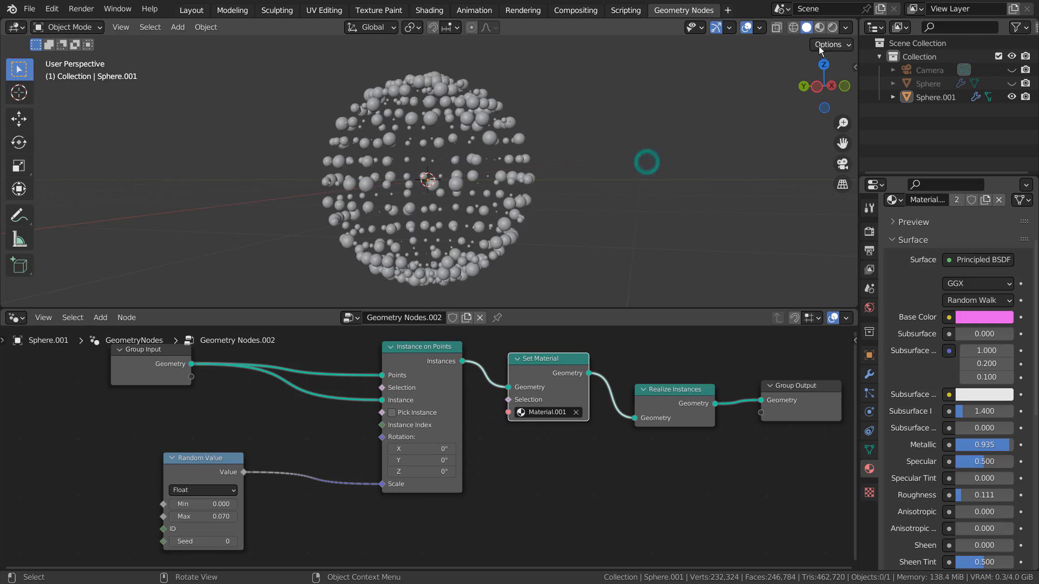
left_click(823, 28)
scroll(596, 160, "up", 5)
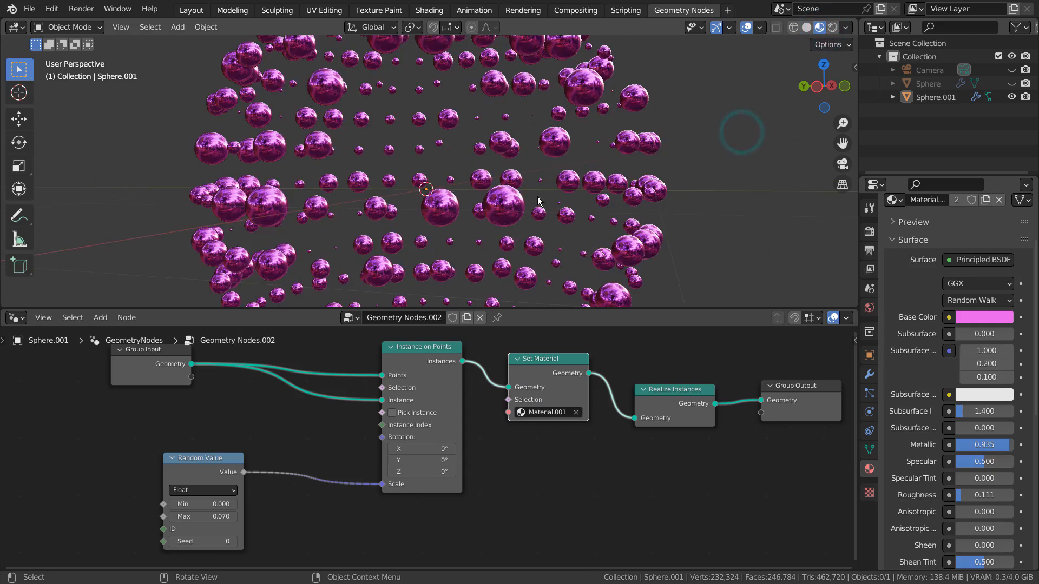
mouse_move(595, 162)
middle_mouse_down()
mouse_move(583, 171)
mouse_move(707, 150)
mouse_move(693, 187)
middle_mouse_up()
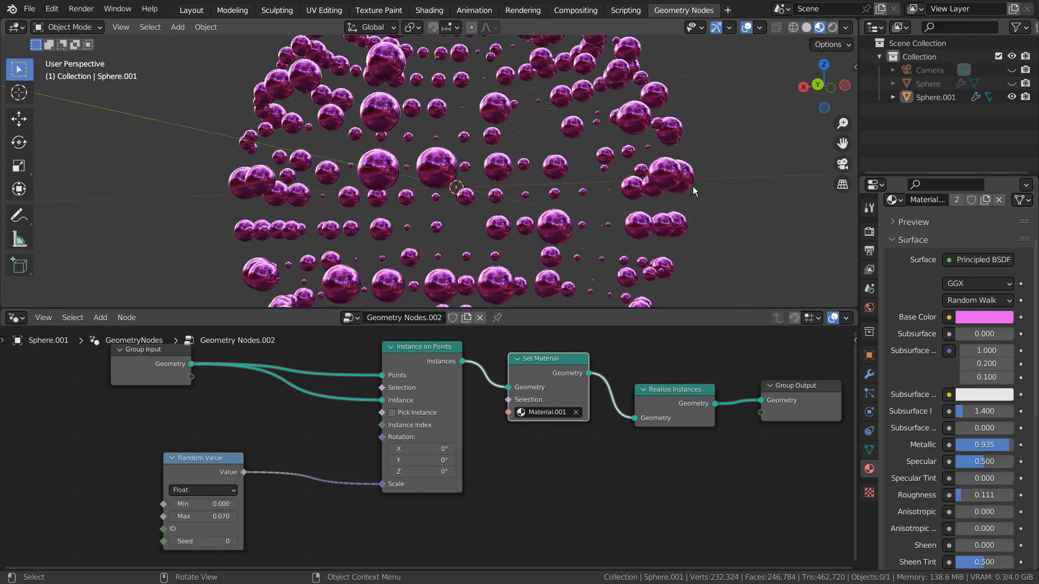
scroll(692, 186, "down", 5)
scroll(693, 187, "down", 2)
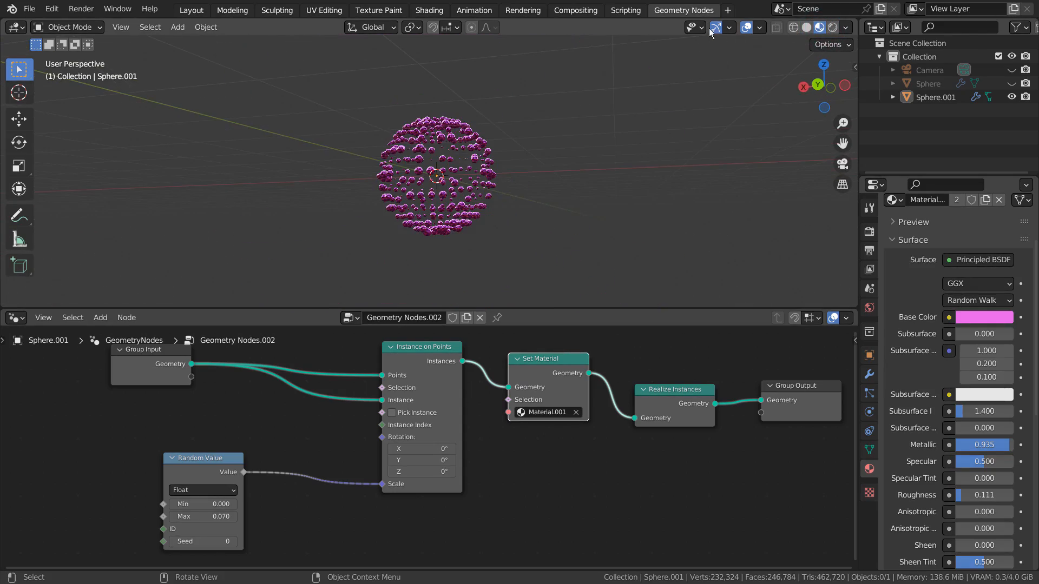
In the Layout workspace, add a plane and rotate it 90 degrees about X and 90 degrees about Z
left_click(192, 11)
left_click(723, 168)
scroll(723, 169, "down", 2)
key("shift+a")
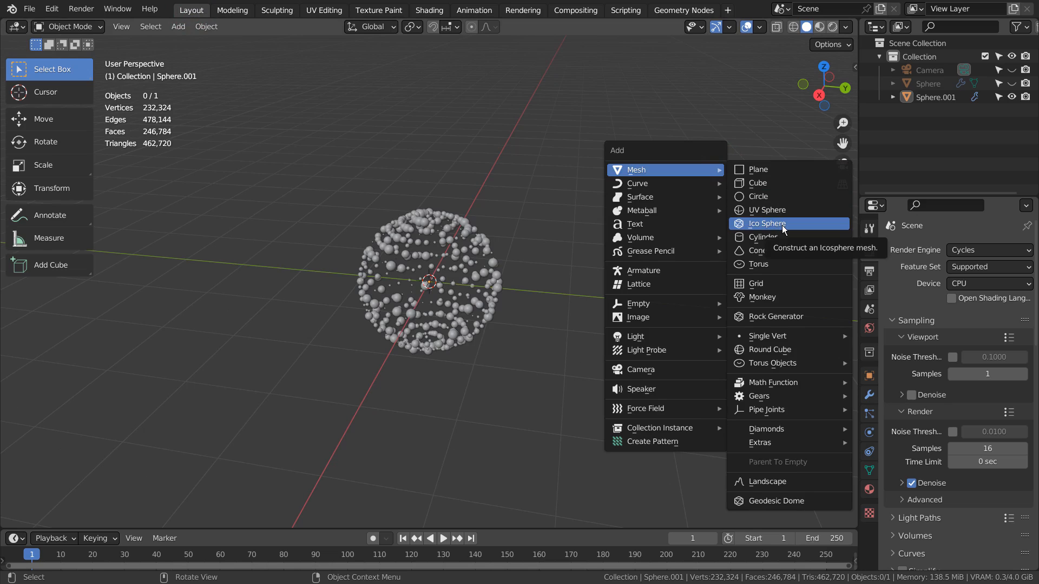
left_click(774, 171)
type("rx")
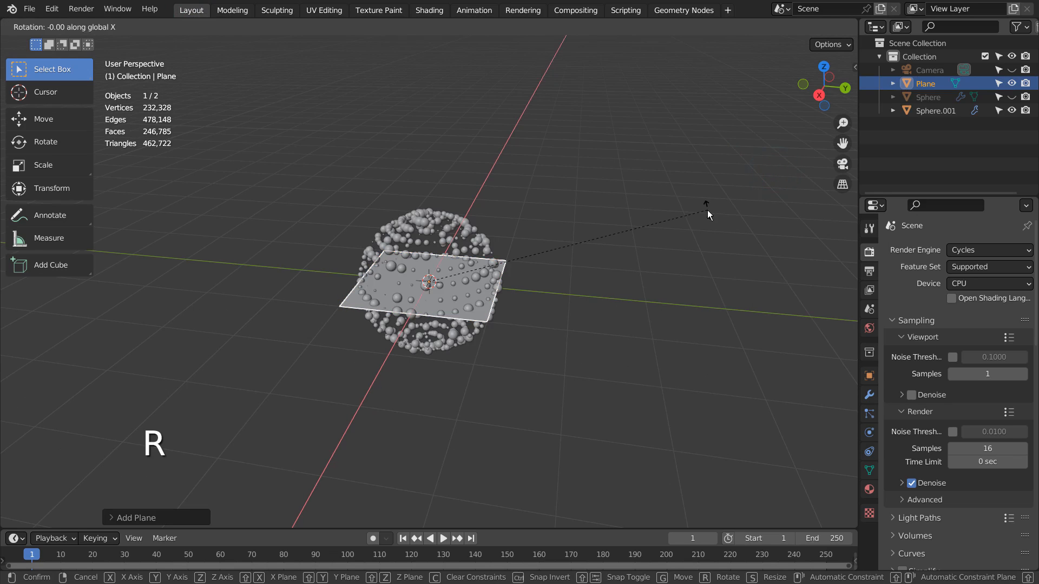
type("90")
key("Return")
type("r")
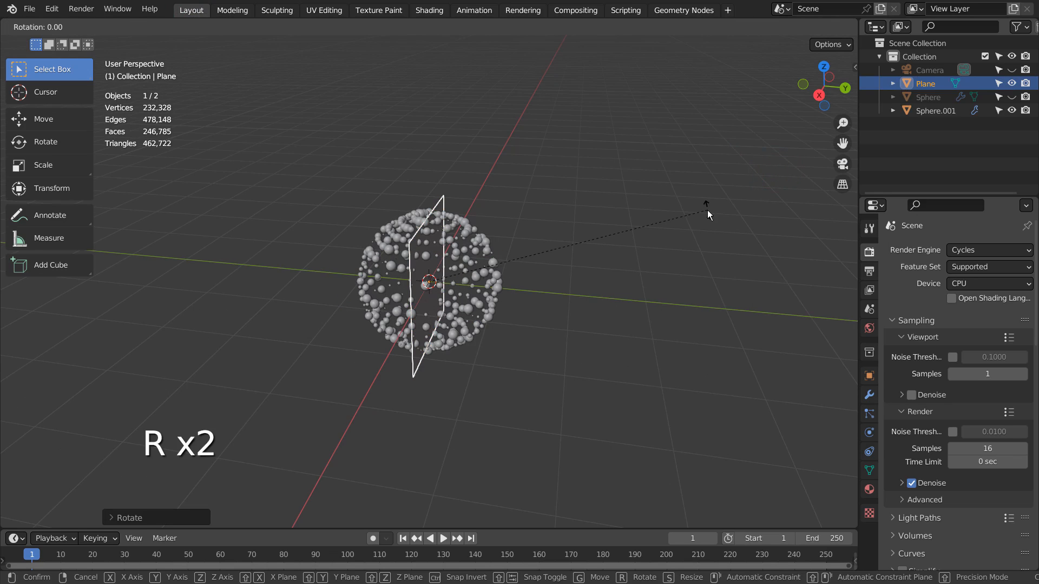
type("90z")
key("Return")
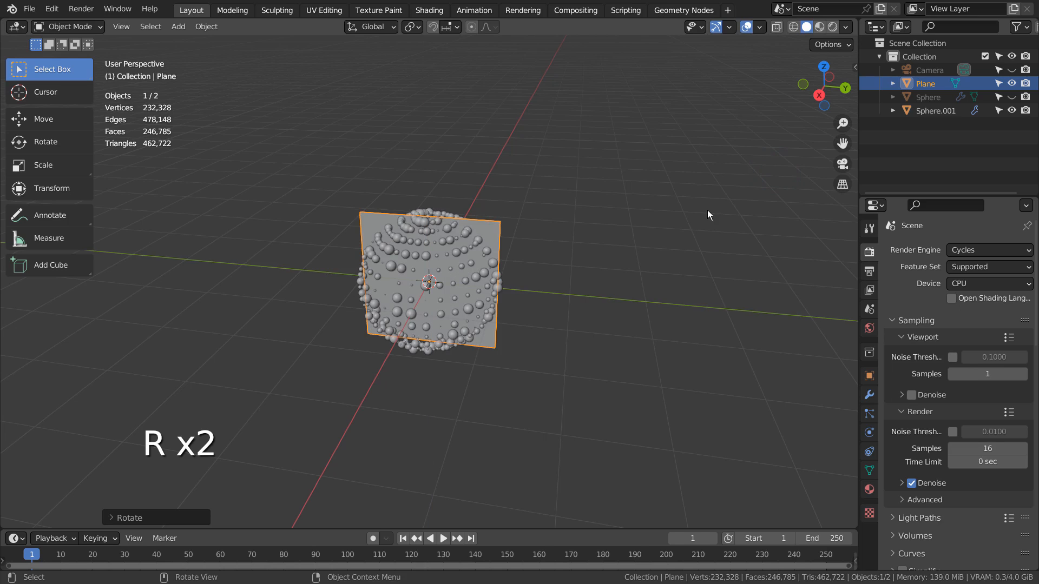
Enlarge the upright plane and move it behind the sphere cluster so it forms a large backdrop
key("s")
left_click(106, 206)
key("g")
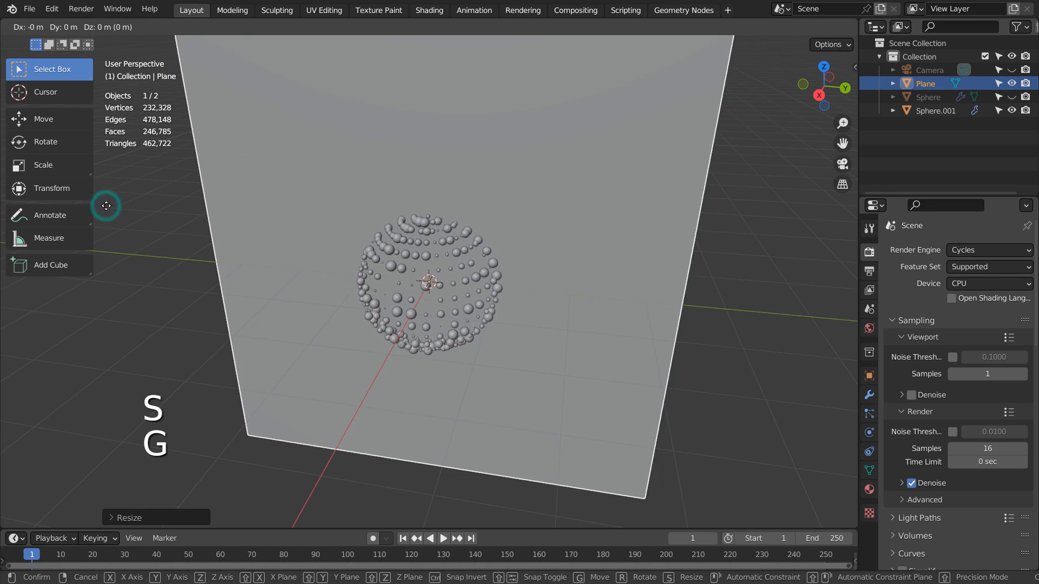
left_click(192, 139)
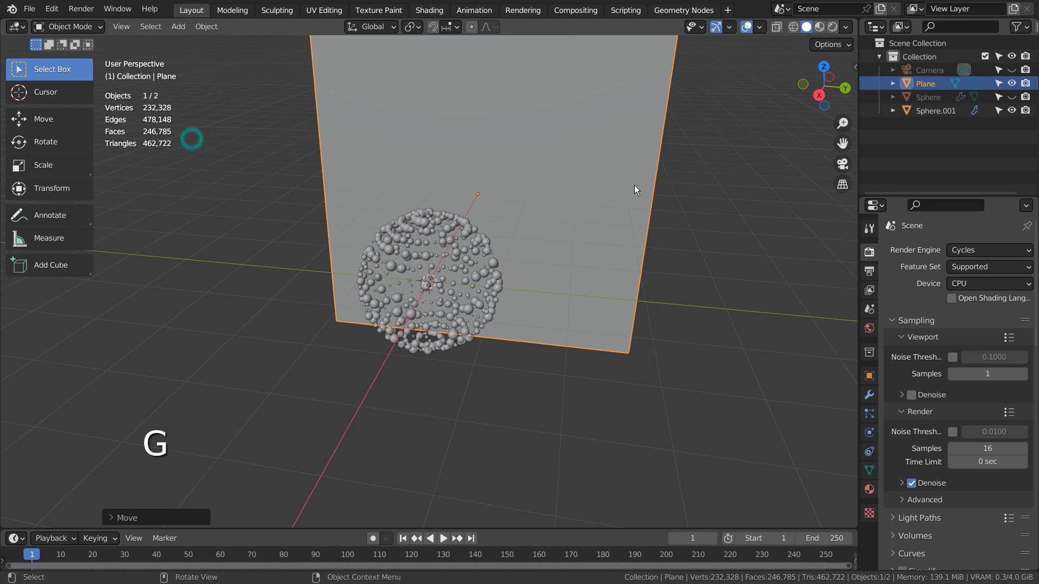
key("s")
left_click(102, 121)
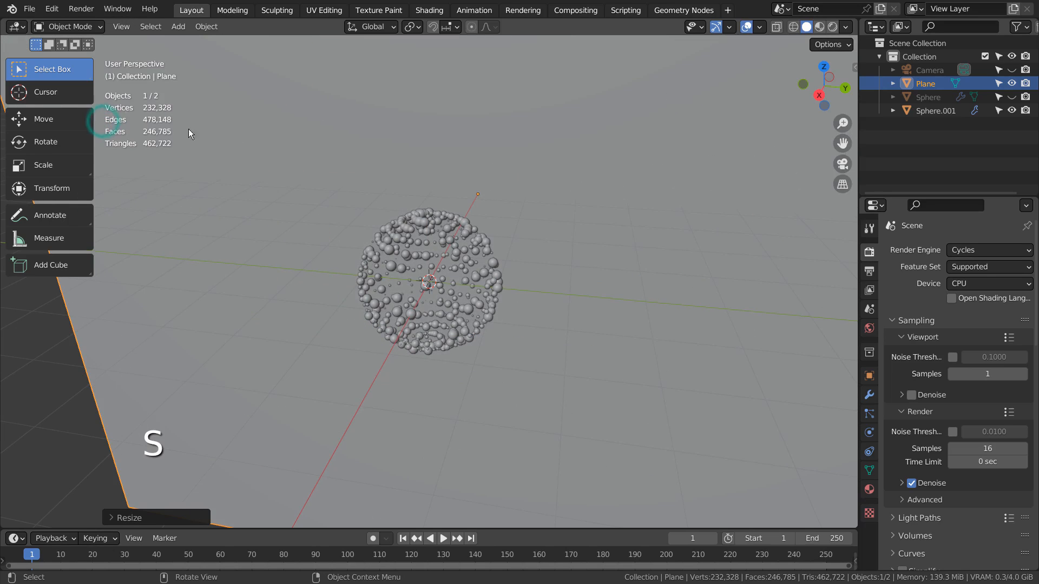
Align the camera to a frontal view of the sphere cluster and fine-tune its framing with walk navigation
scroll(552, 292, "up", 2)
middle_click_drag(572, 294, 635, 242)
key("ctrl+alt+KP_0")
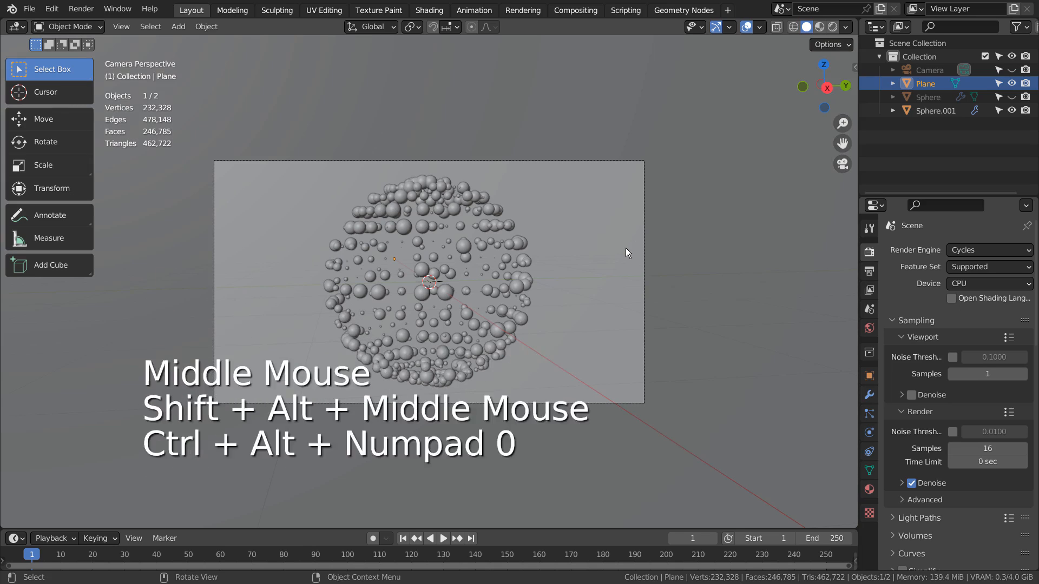
key("shift+grave")
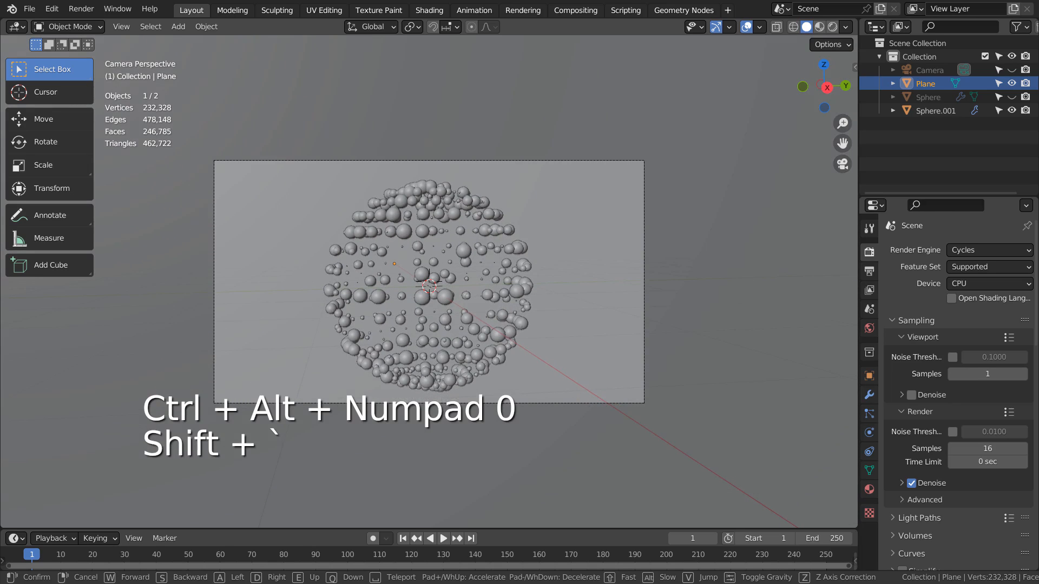
left_click(625, 246)
left_click(771, 245)
Create a new material for the backdrop plane with metallic 0.927 and roughness 0.115
left_click(874, 489)
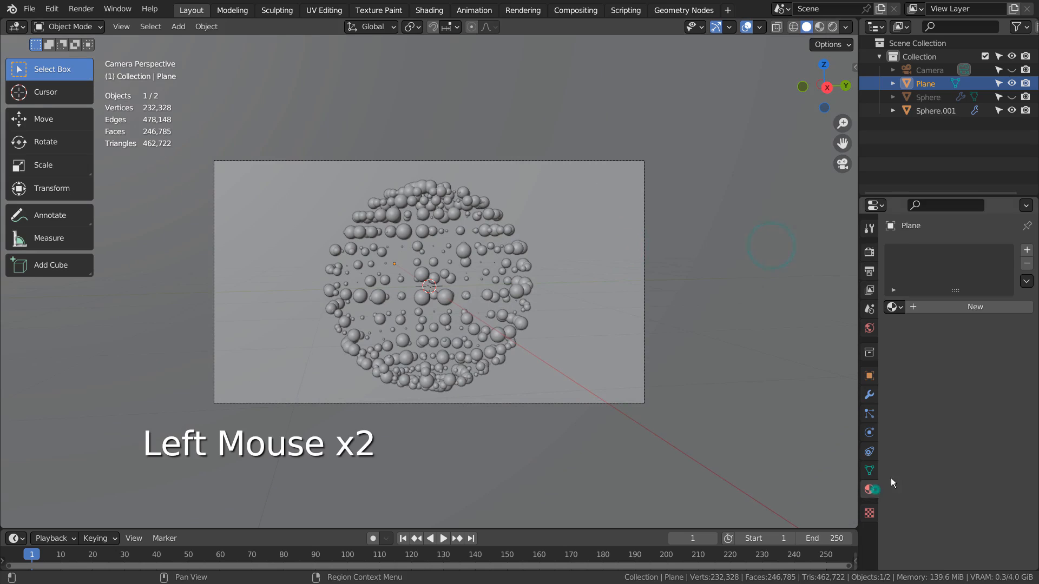
left_click(974, 306)
left_click(975, 413)
scroll(978, 425, "down", 3)
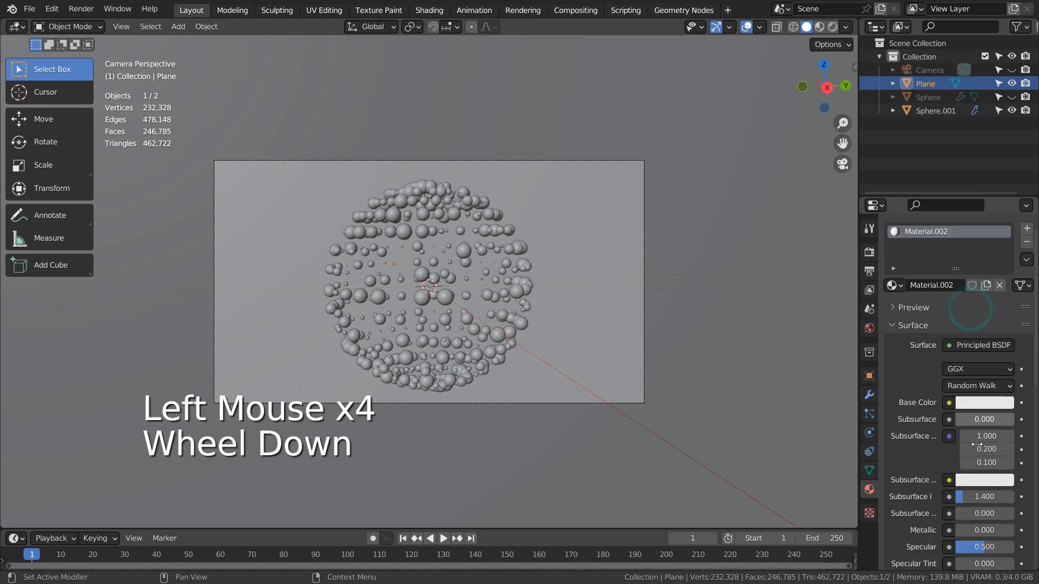
left_click_drag(972, 443, 1008, 443)
left_click_drag(983, 491, 965, 491)
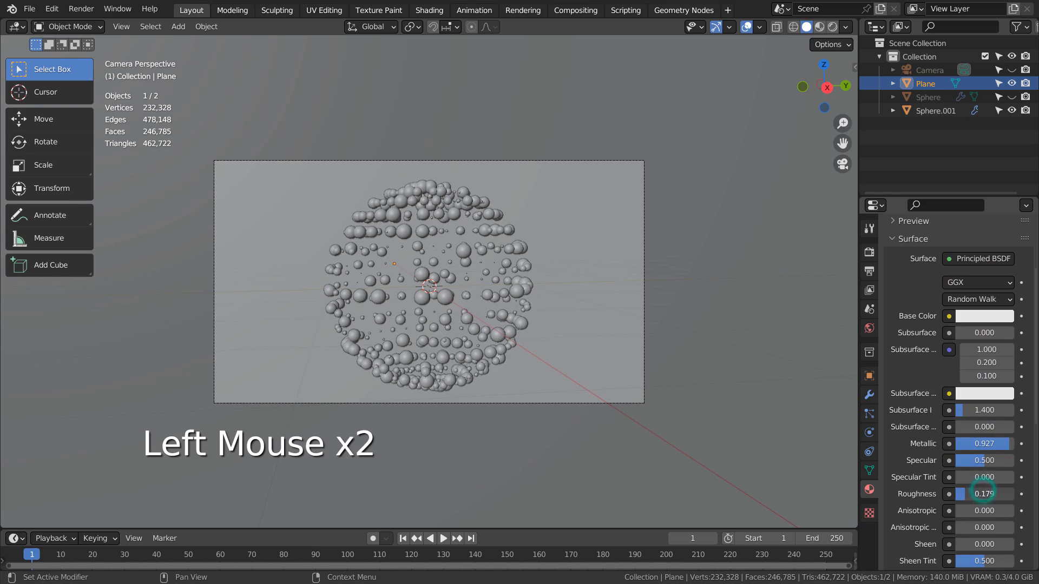
Switch the viewport to rendered shading and replace the world's forest.exr color input with a Sky Texture
left_click(819, 27)
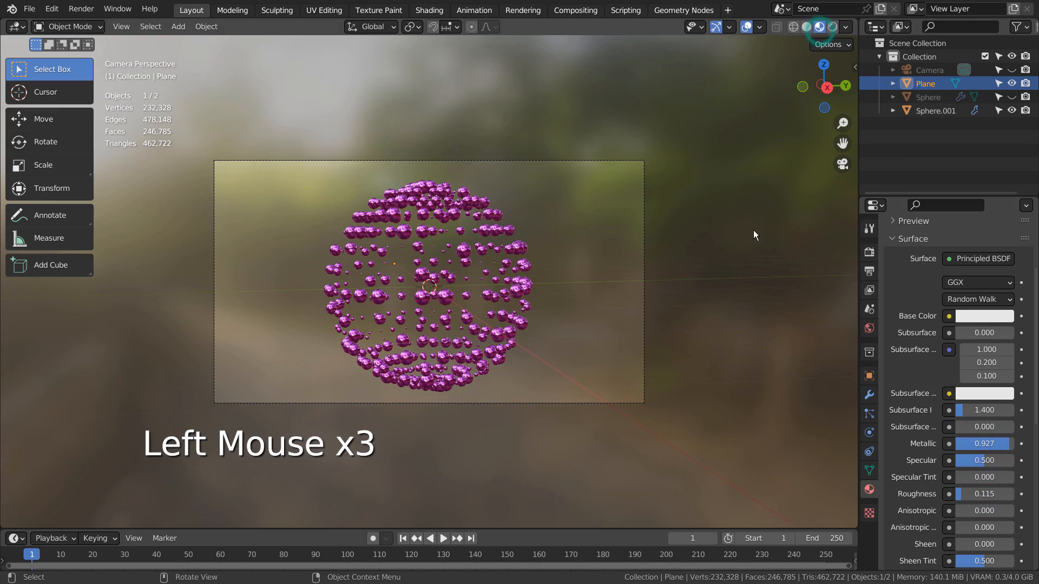
left_click(832, 28)
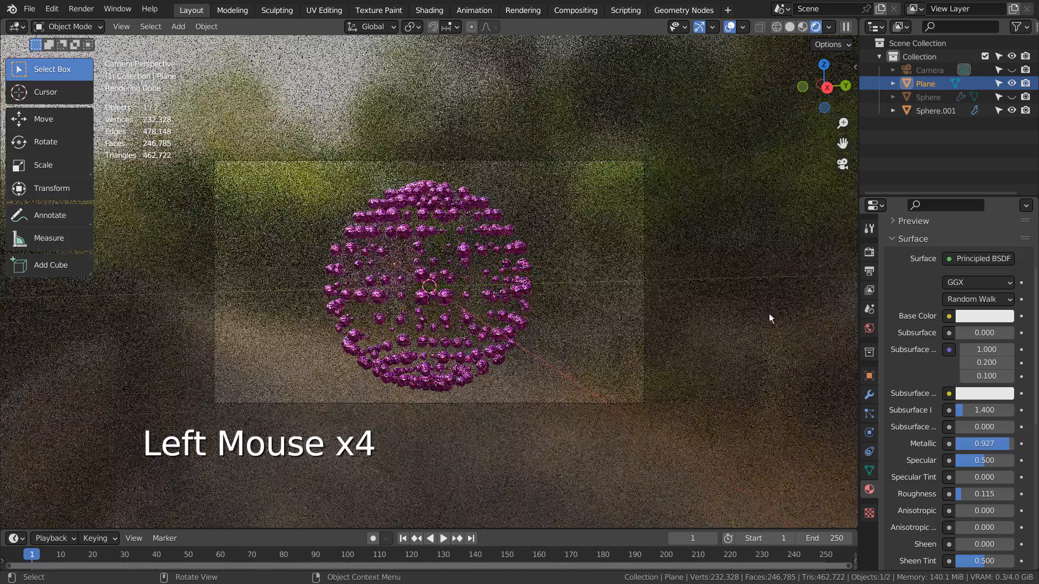
left_click(866, 327)
left_click(944, 318)
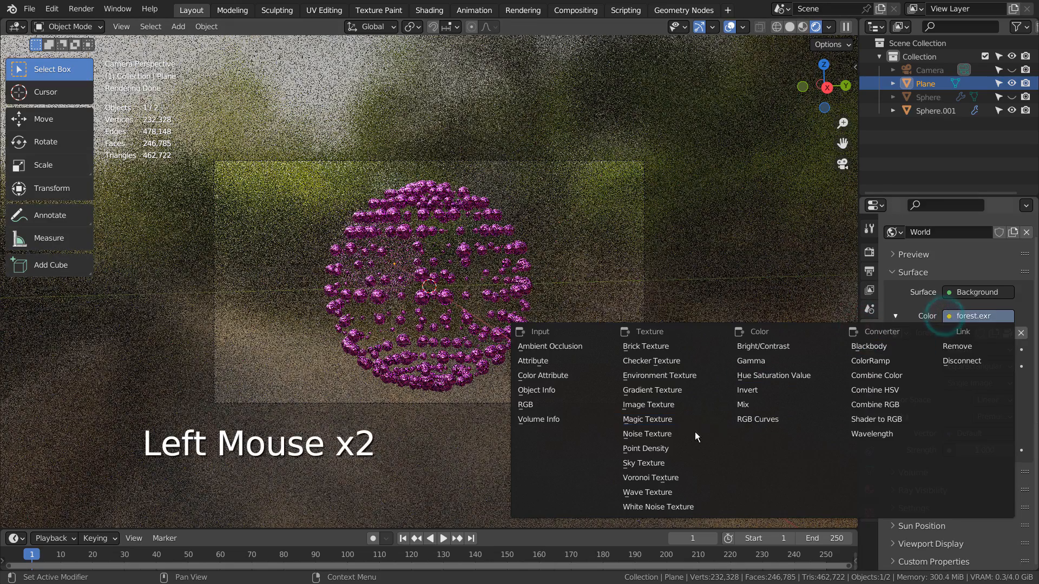
left_click(676, 461)
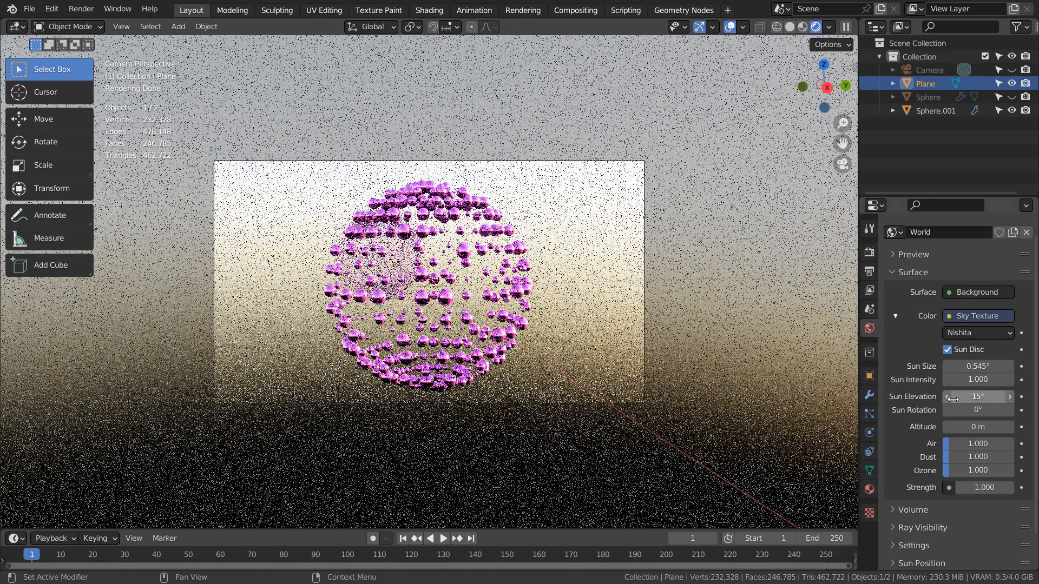
Set the sky's sun intensity to 0.1 and the world background strength to 0.2
left_click(980, 381)
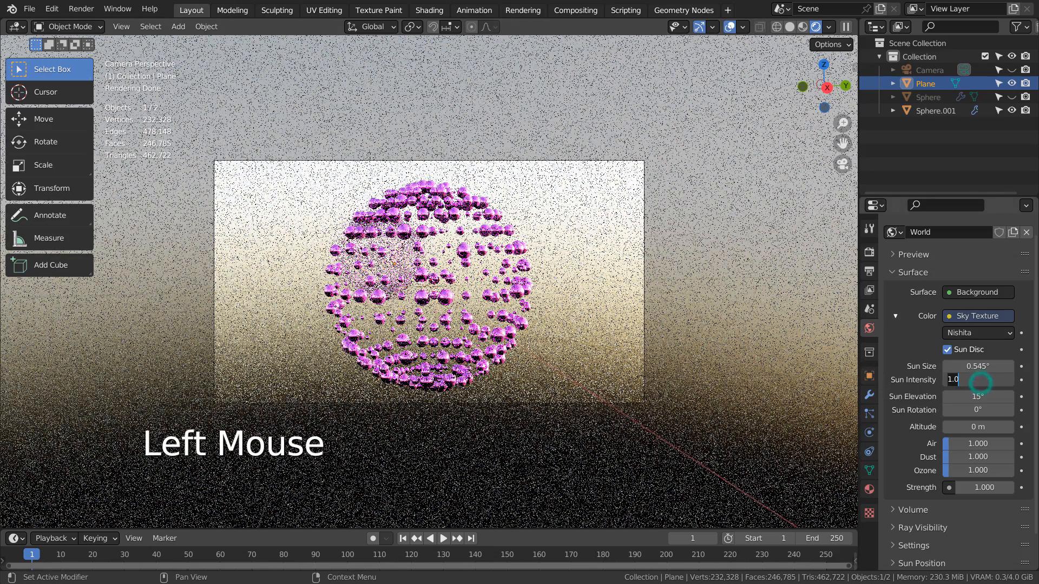
type("0.1")
key("Return")
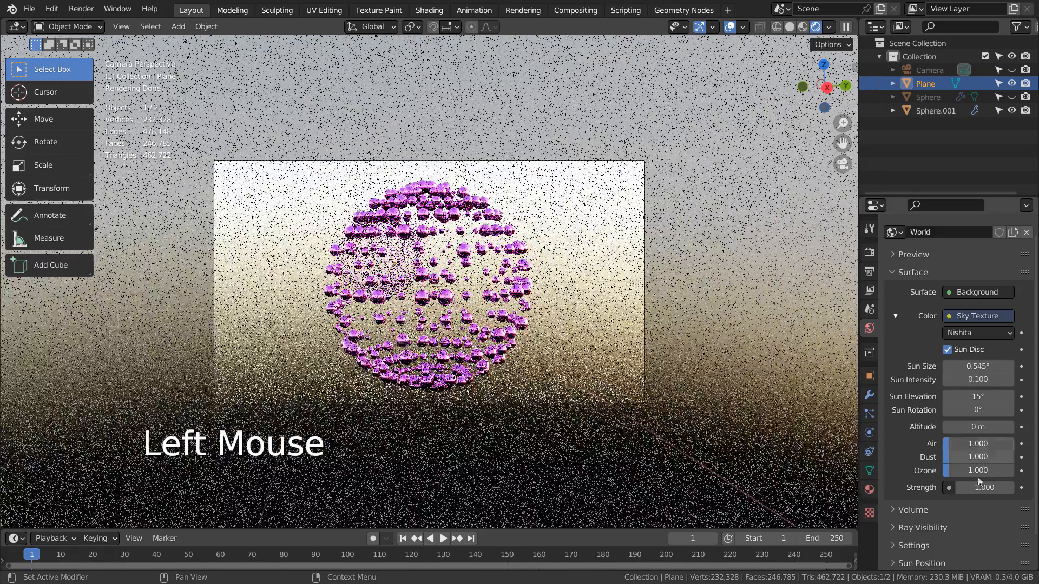
left_click(977, 486)
type("0.2")
key("Return")
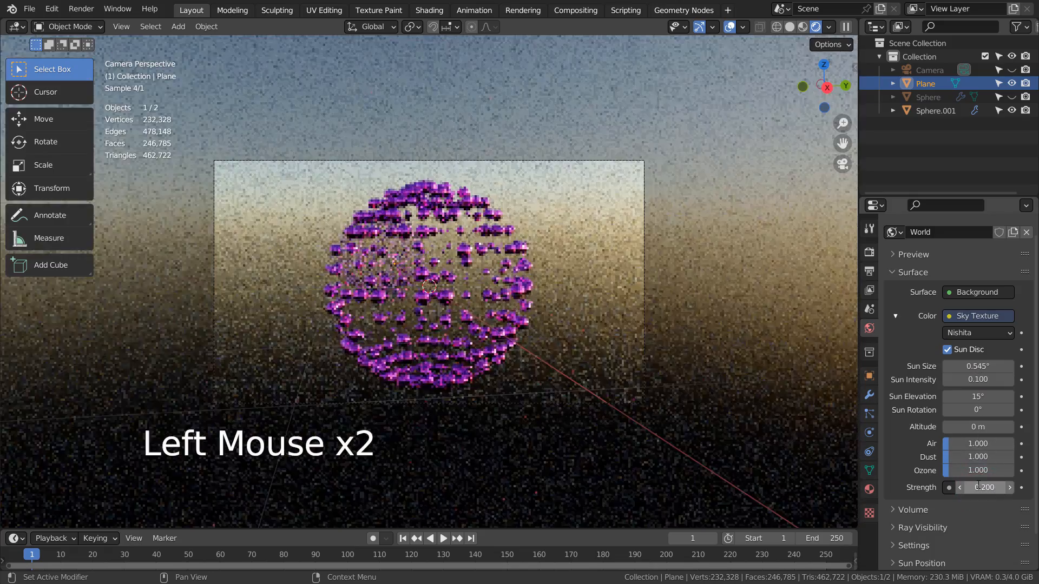
Set the sky texture's sun elevation to 35° and its sun rotation to 90°
left_click_drag(983, 400, 996, 401)
double_click(986, 413)
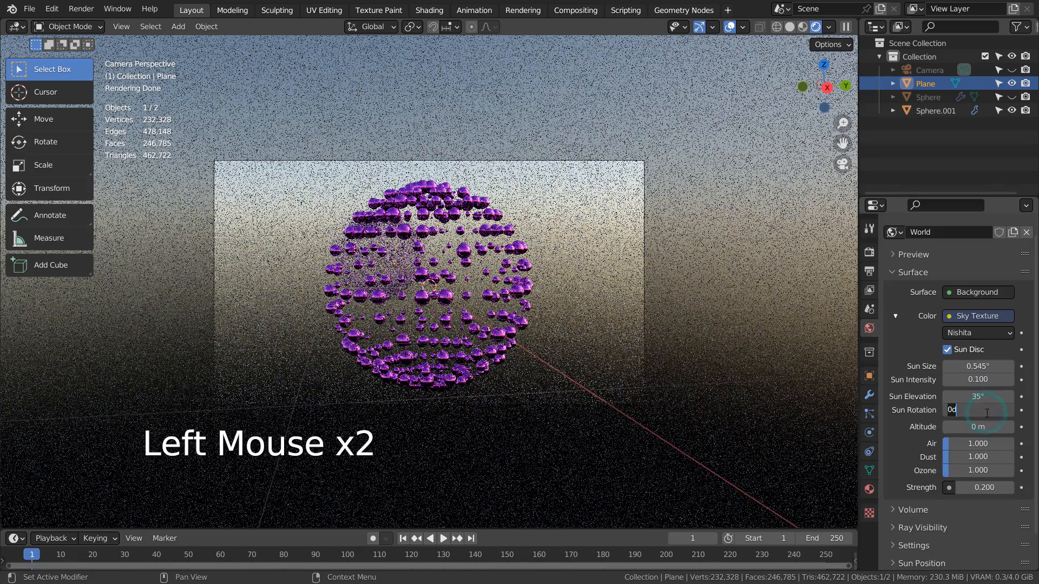
type("90")
key("Return")
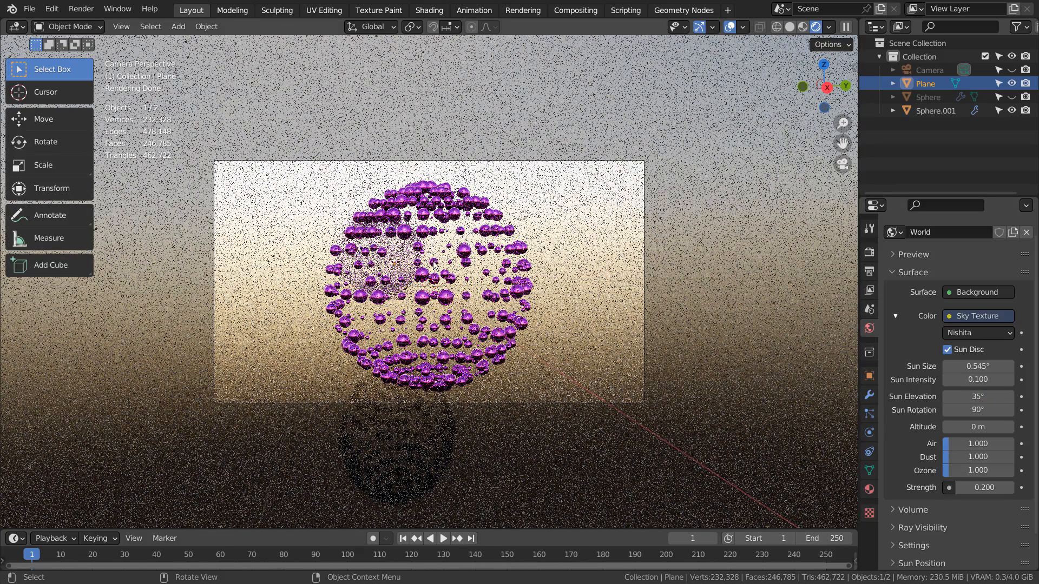
Duplicate the middle sphere cluster twice, placing one copy to its right and one to its left in the camera view
left_click(428, 205)
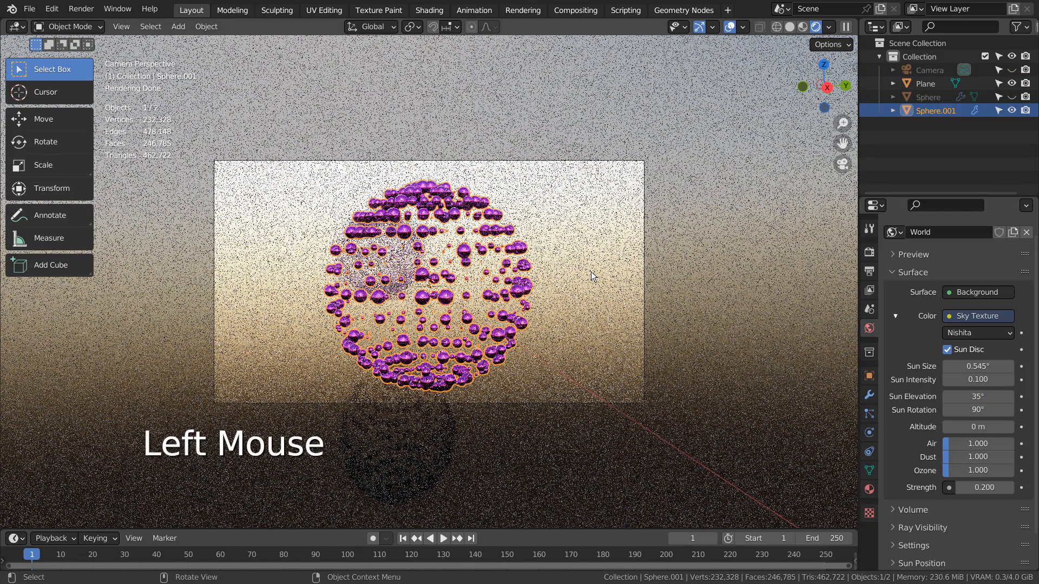
key("shift+d")
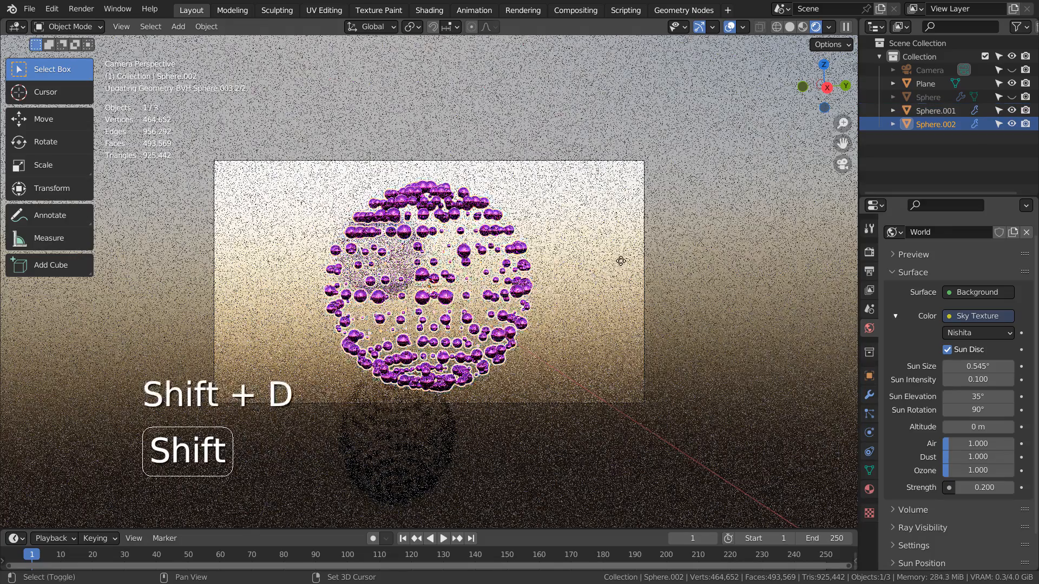
left_click(803, 260)
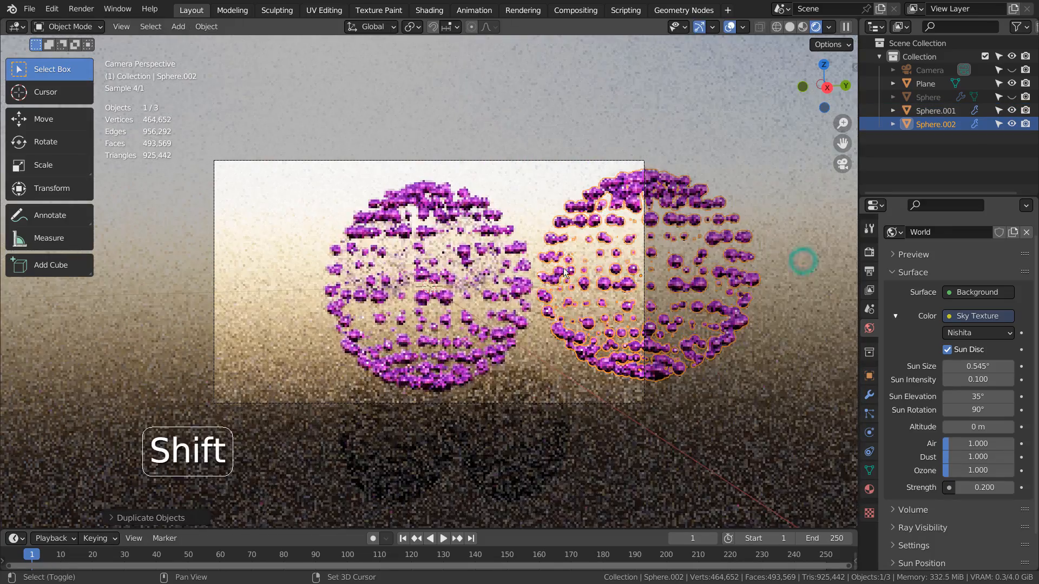
key("shift+d")
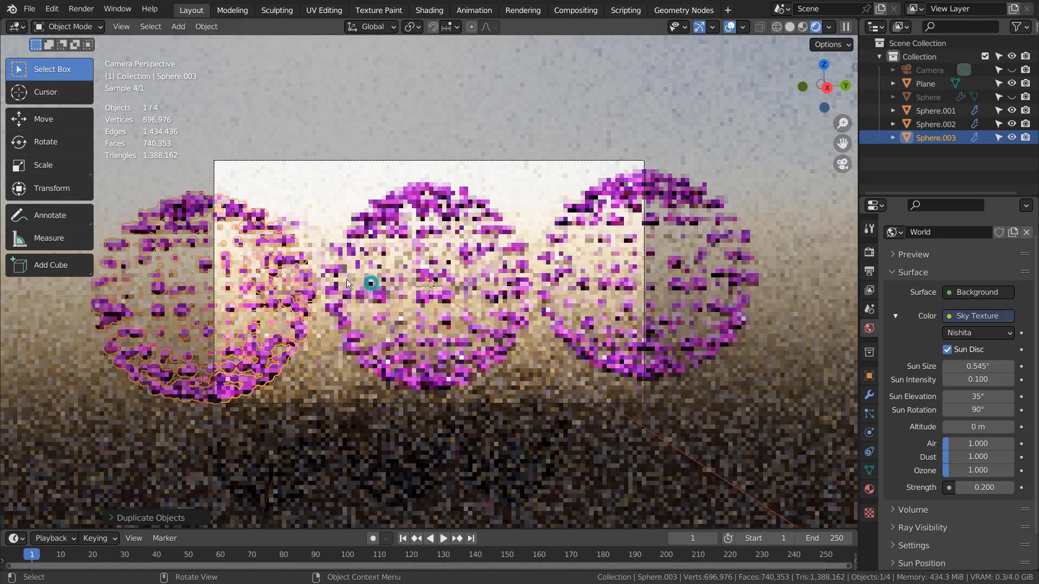
left_click(381, 293)
Give the left sphere cluster its own copy of the material and set its base color to red
left_click(868, 489)
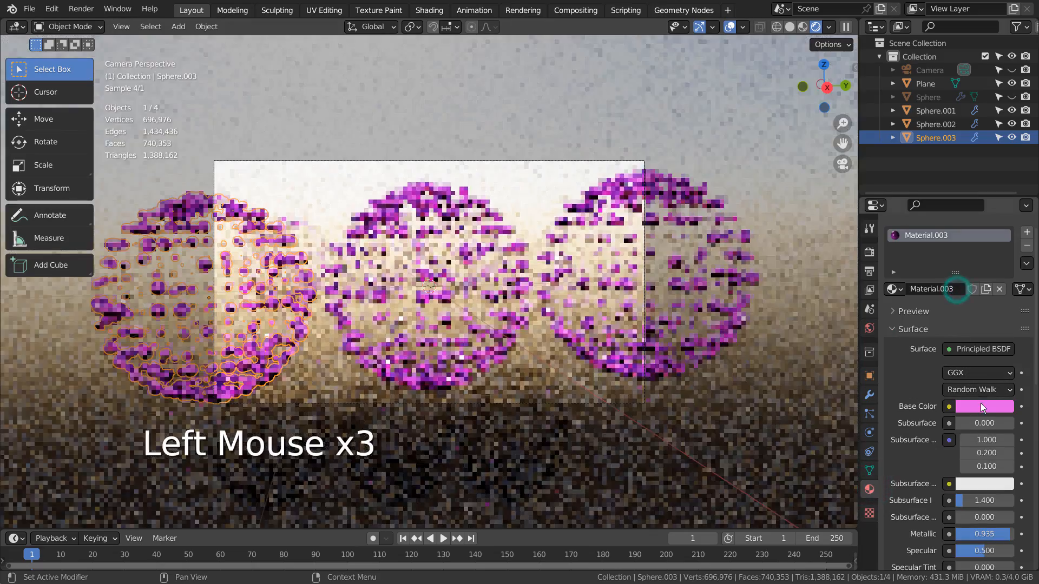
left_click(984, 406)
left_click_drag(947, 294, 950, 314)
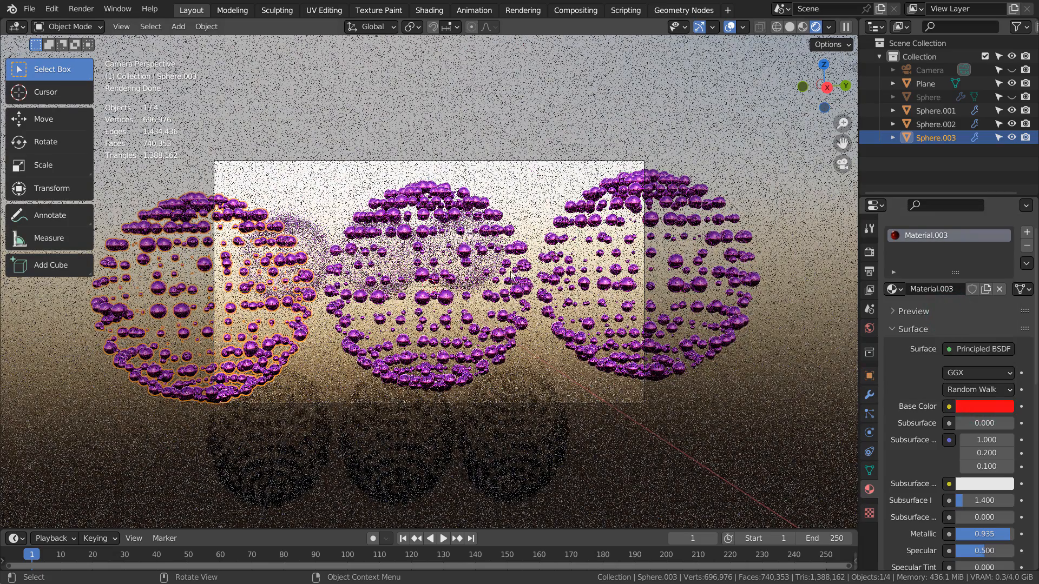
Give the middle sphere cluster its own copy of the material and set its base color to green
left_click(512, 275)
left_click(956, 290)
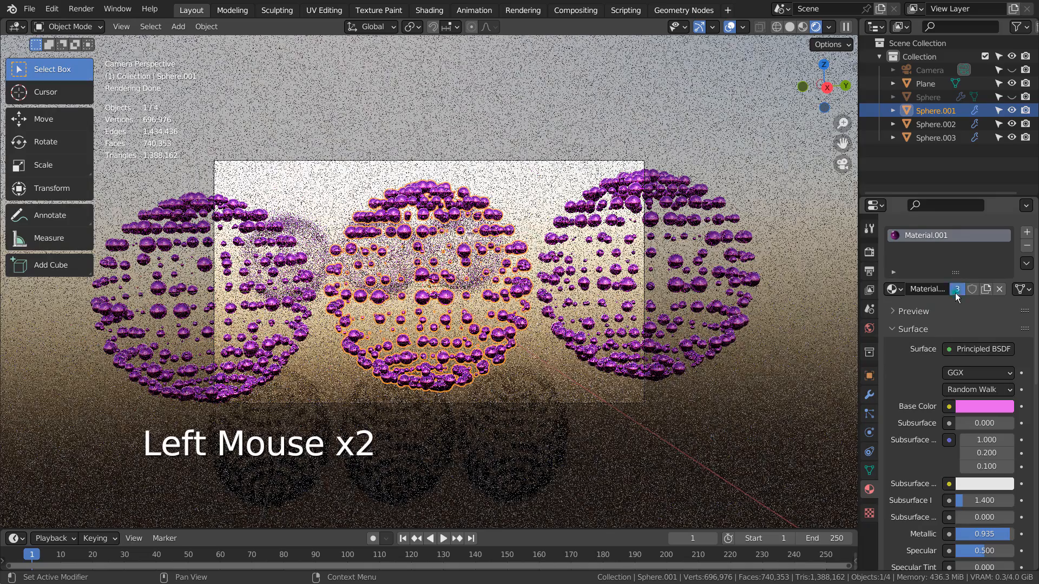
left_click(992, 405)
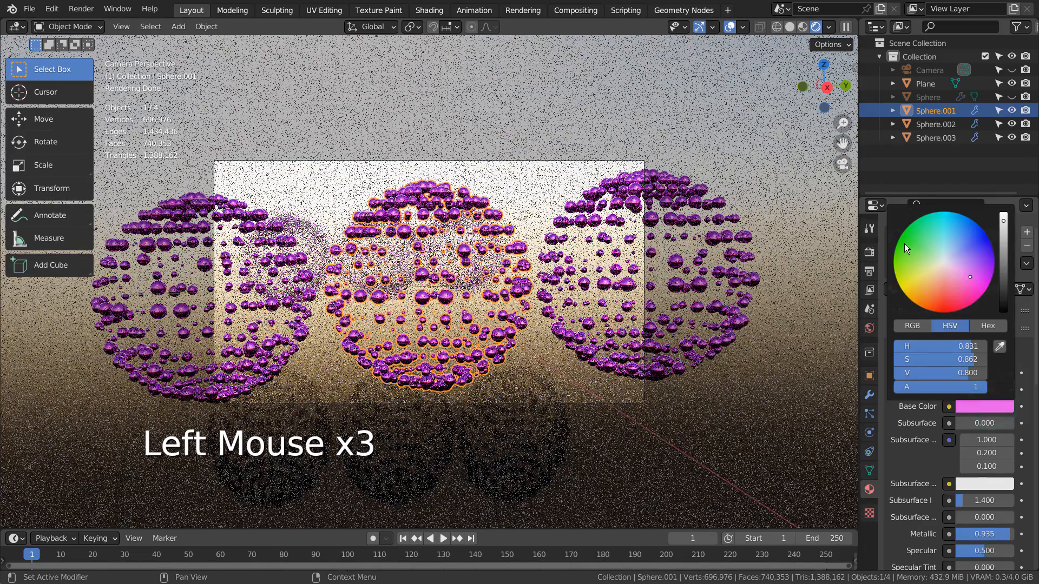
left_click(904, 243)
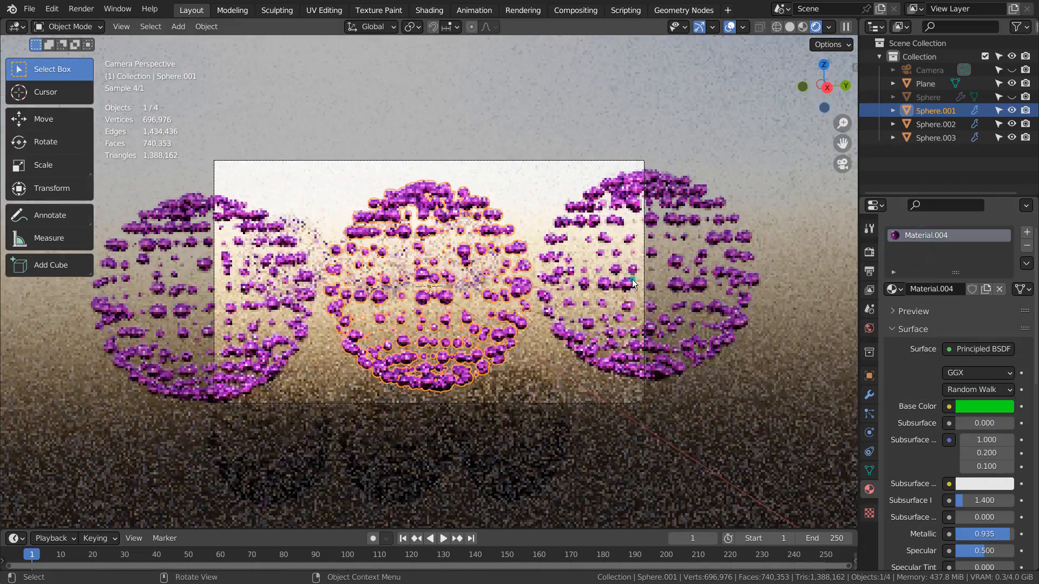
Give the right sphere cluster its own copy of the material and set its base color to blue
left_click(632, 283)
left_click(956, 289)
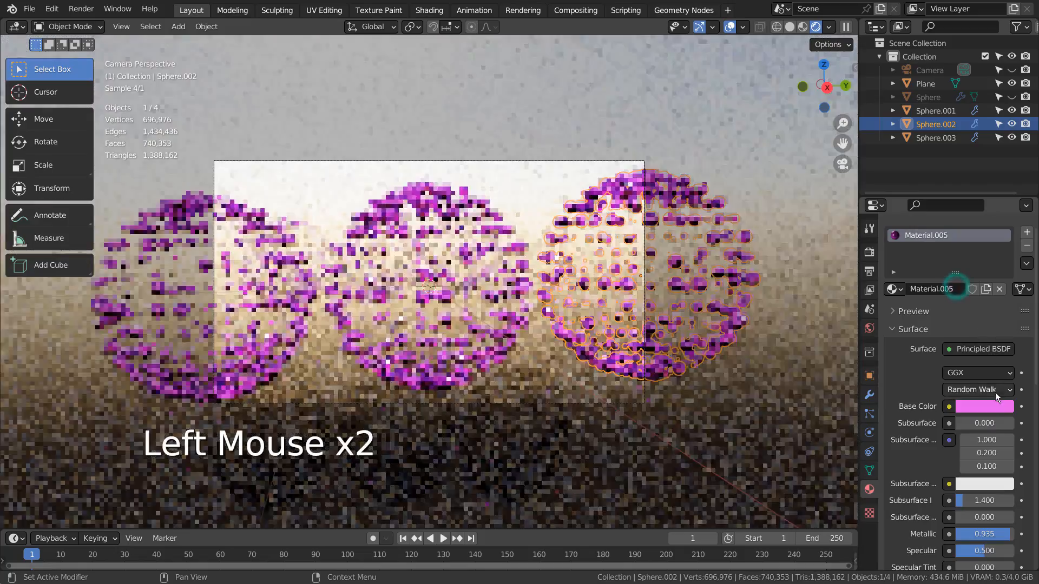
left_click(990, 406)
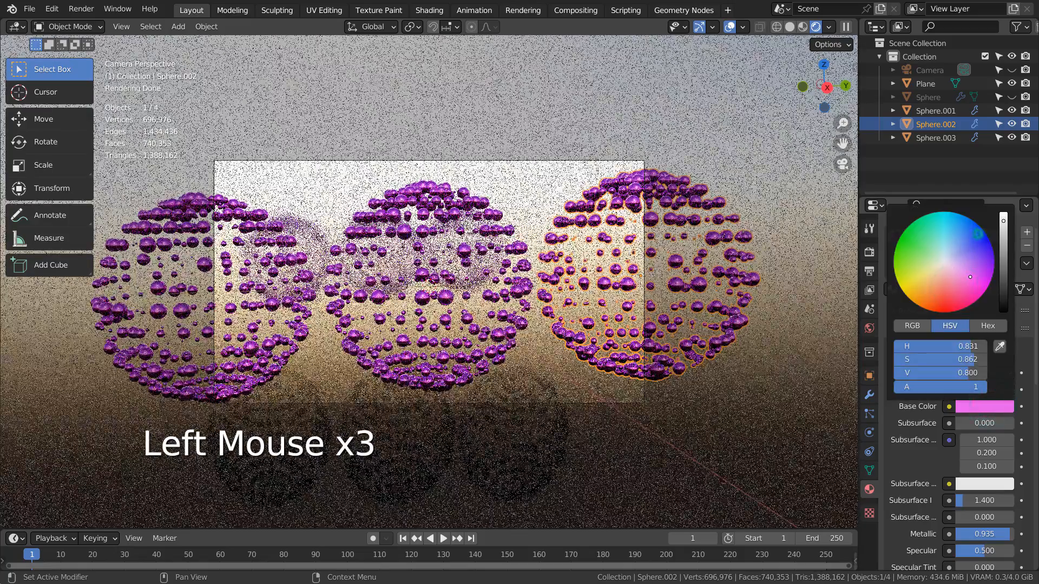
left_click(978, 234)
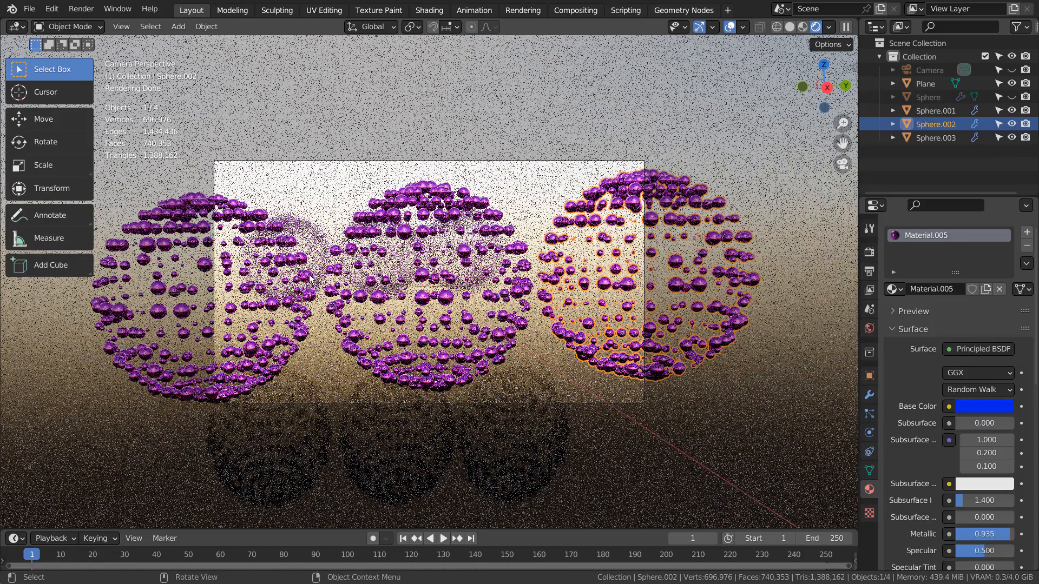
For the left sphere cluster, assign Material.003 in the Set Material node and make the material in its slot single-user
left_click(311, 278)
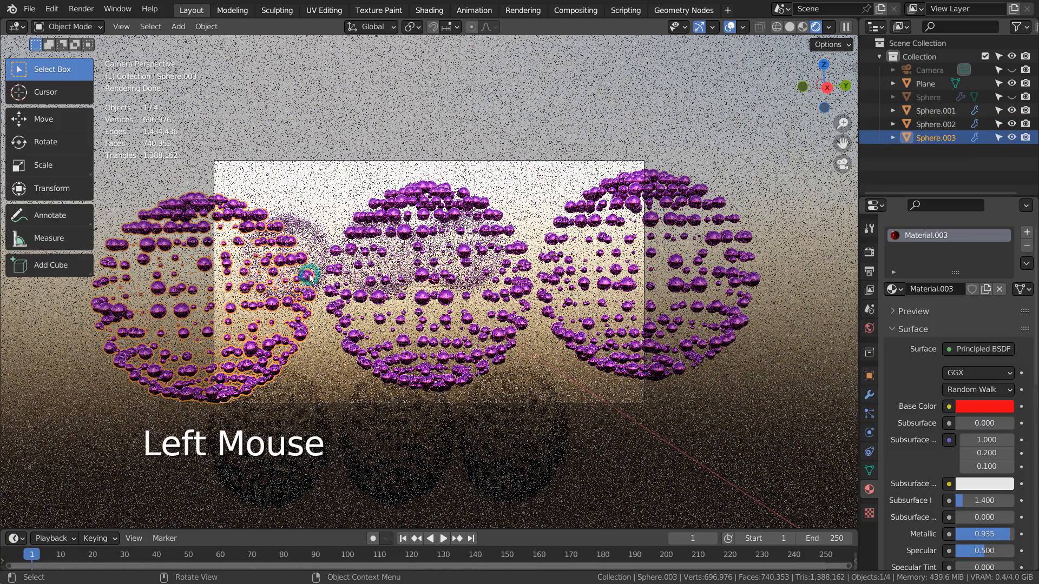
left_click(659, 10)
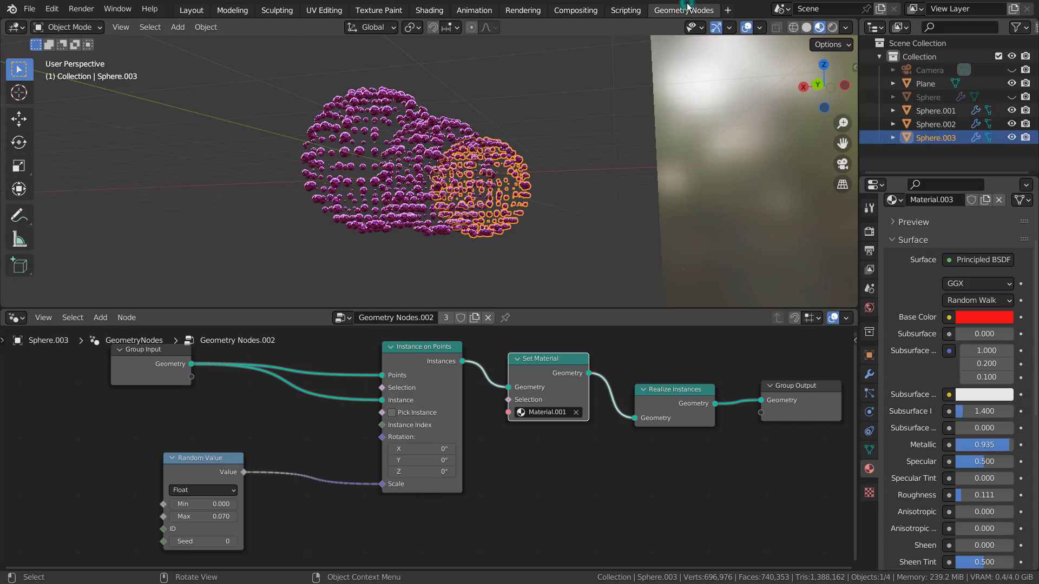
left_click(522, 413)
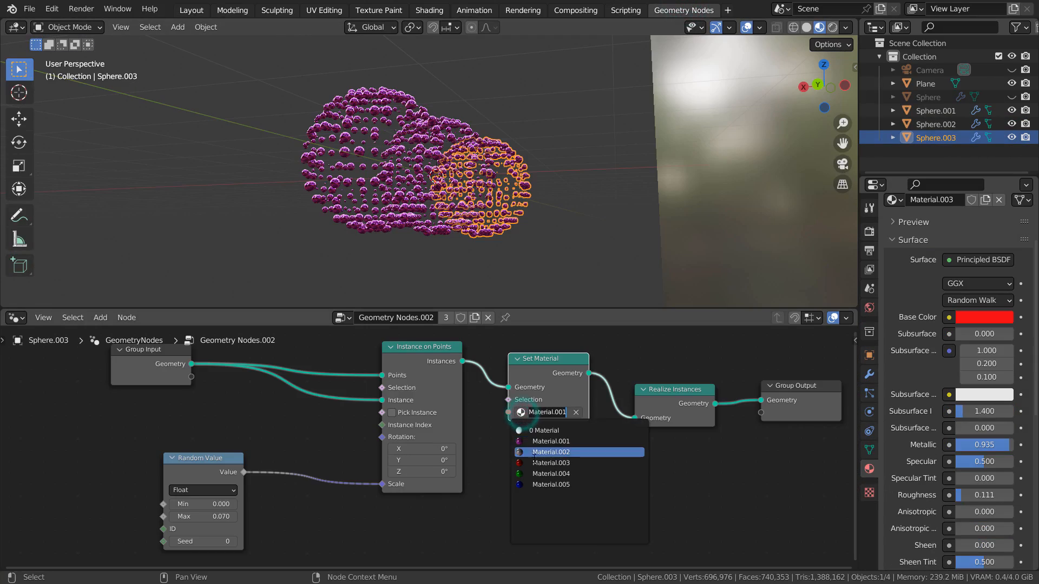
left_click(535, 463)
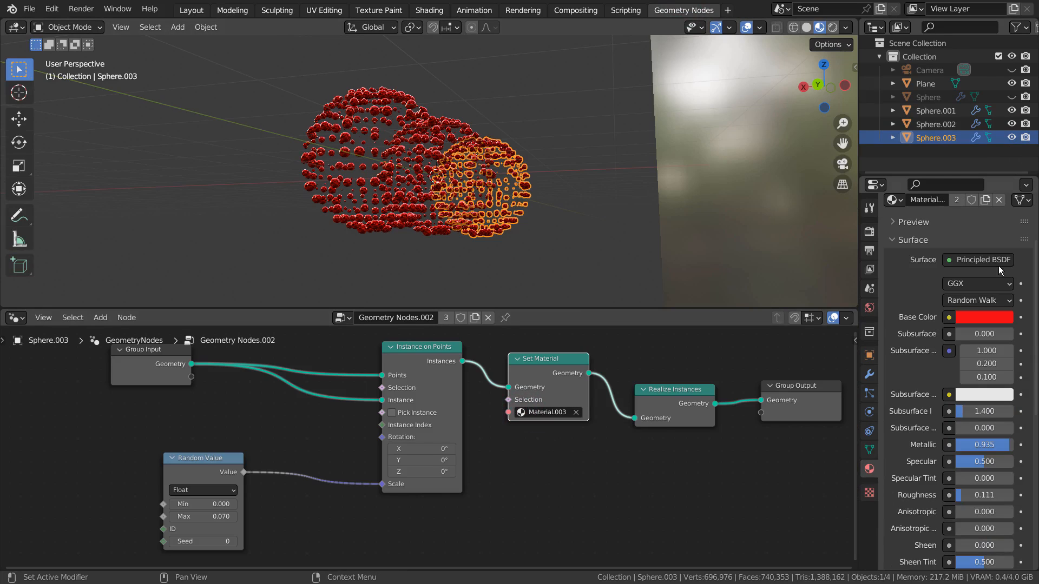
left_click(957, 200)
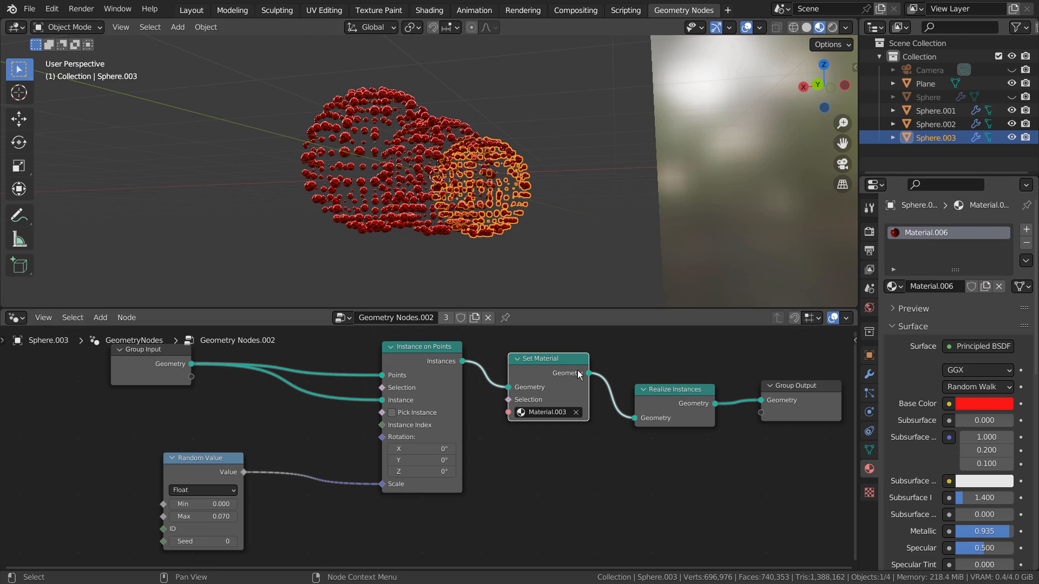
For the middle sphere cluster, assign Material.004 in the Set Material node
middle_click_drag(459, 135, 439, 163)
left_click(440, 161)
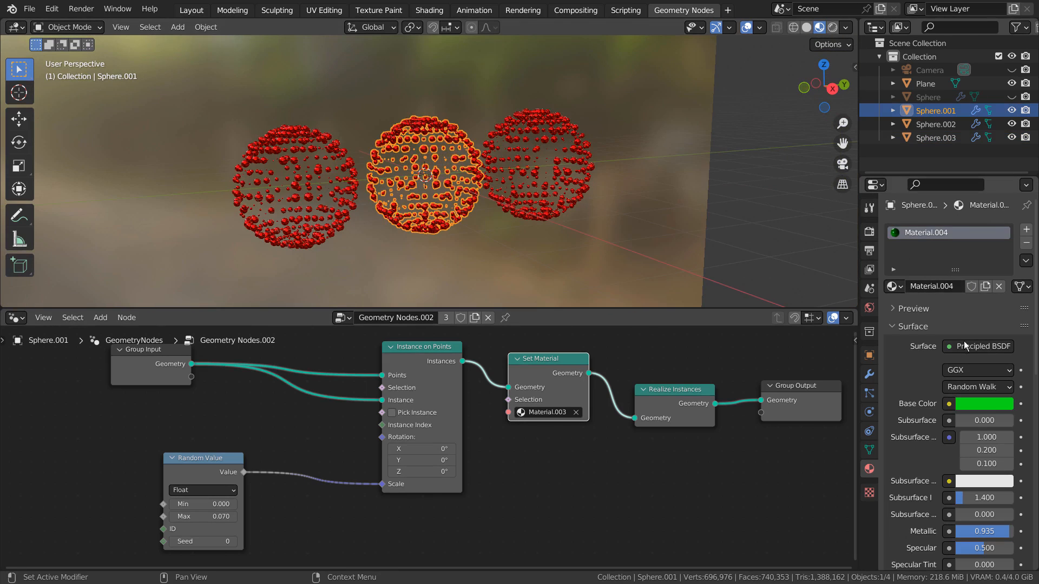
left_click(549, 412)
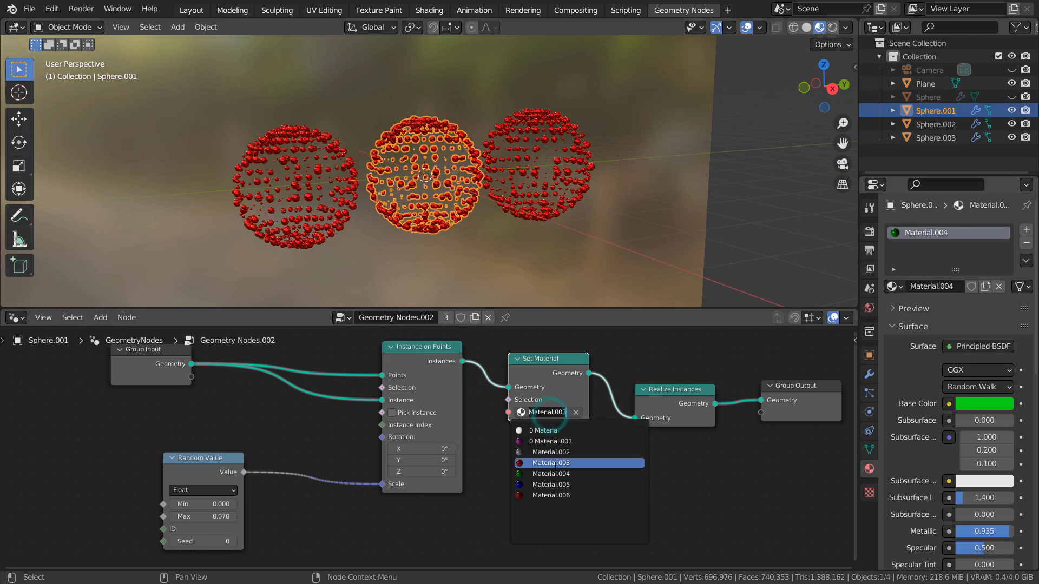
left_click(555, 470)
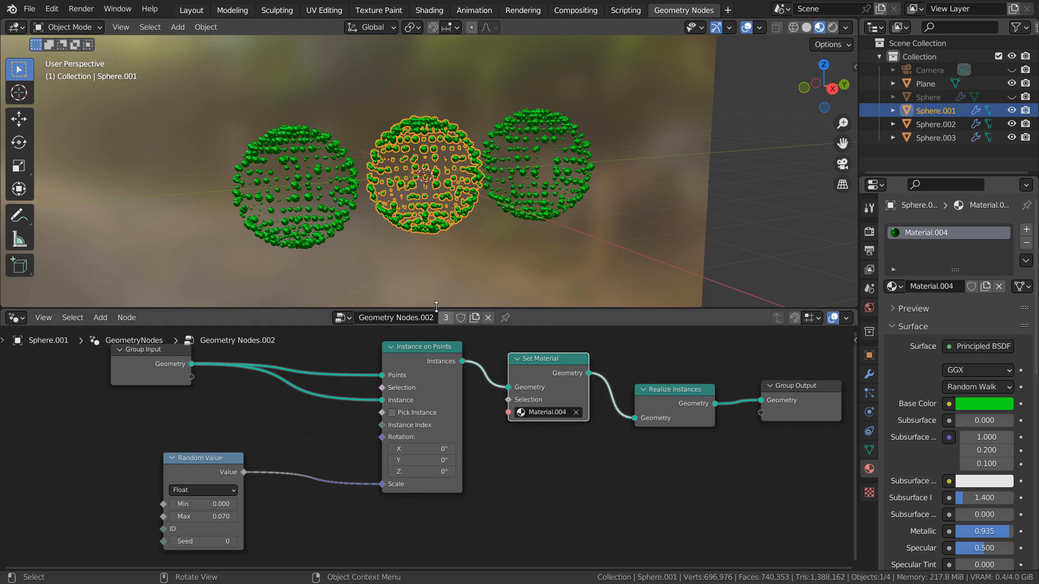
Make the left sphere cluster's geometry node group single-user and assign Material.003 in its Set Material node
left_click(317, 181)
left_click(317, 181)
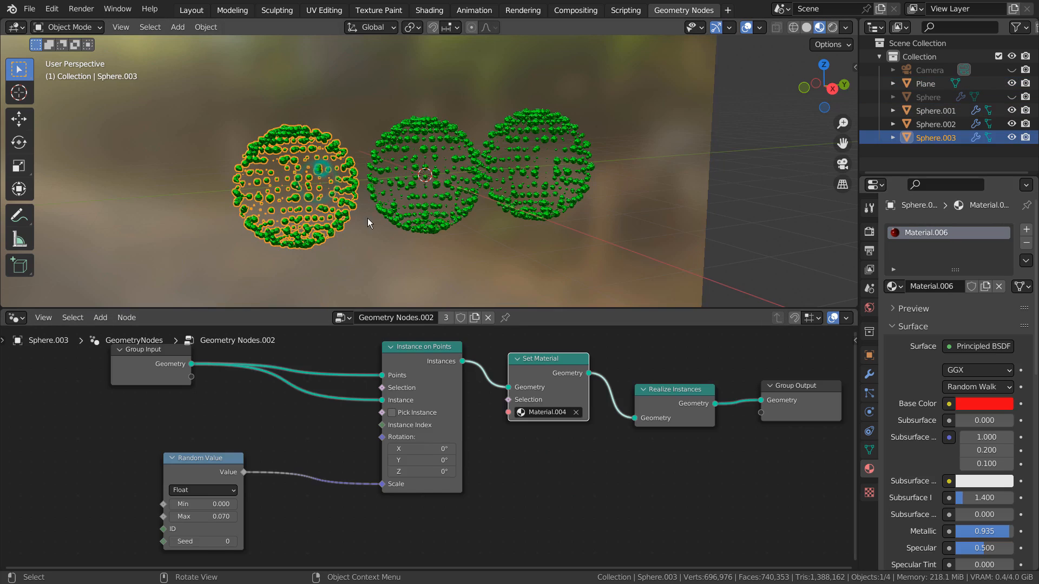
left_click(446, 318)
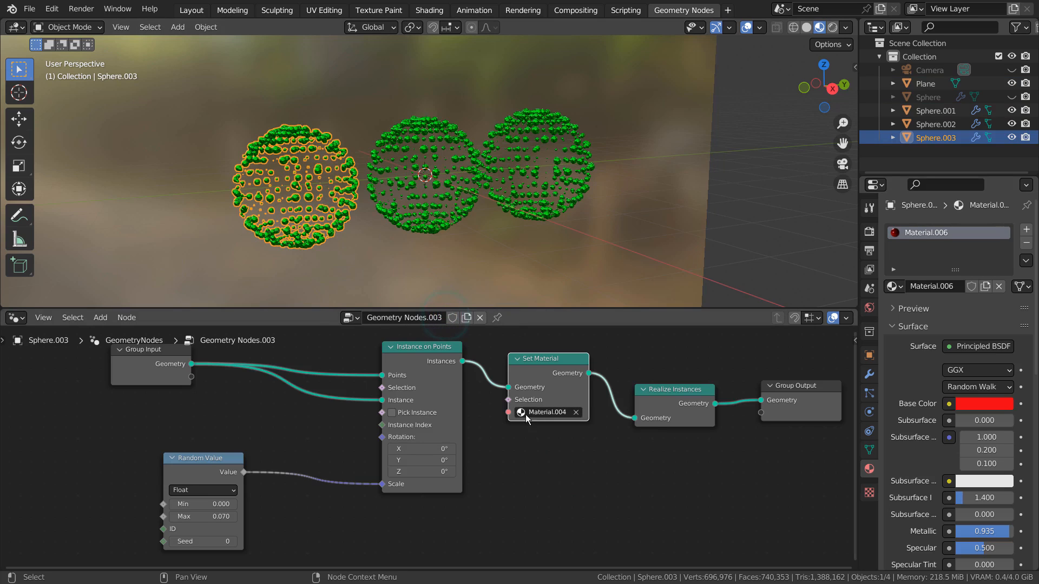
left_click(546, 412)
left_click(539, 464)
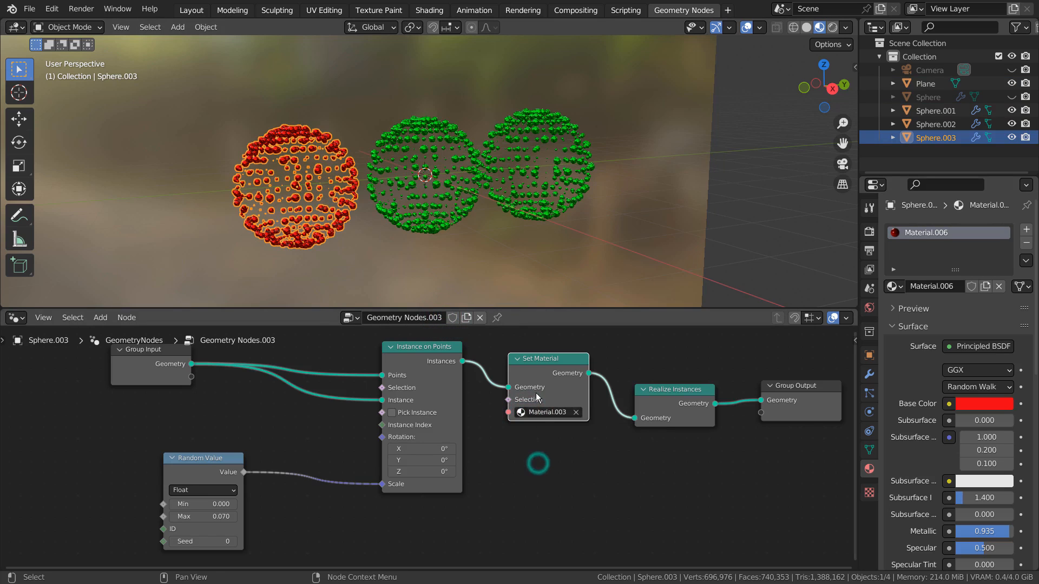
Make the right sphere cluster's geometry node group single-user and assign Material.005 in its Set Material node
left_click(396, 185)
left_click(508, 173)
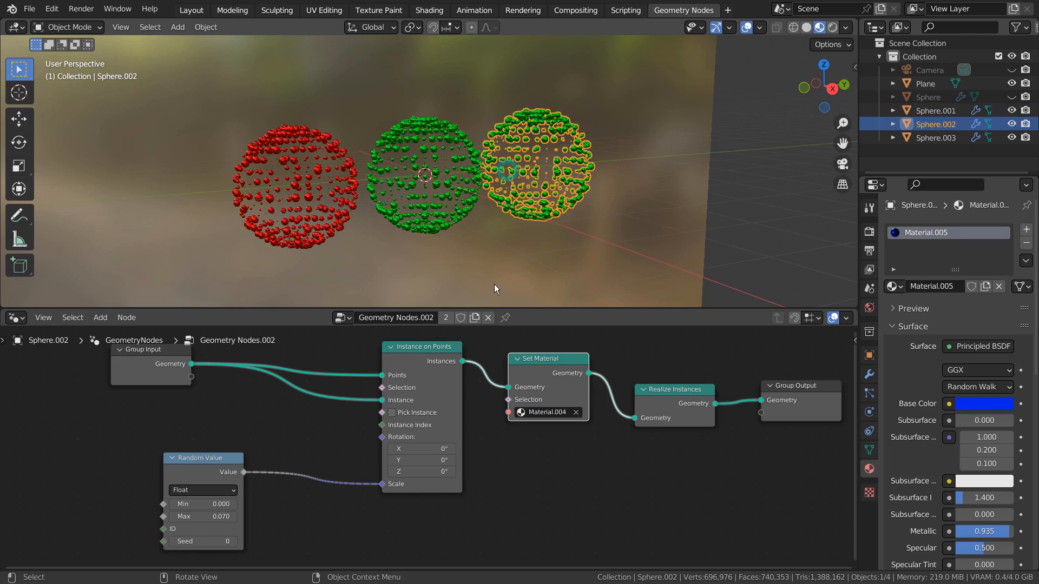
left_click(446, 318)
left_click(520, 409)
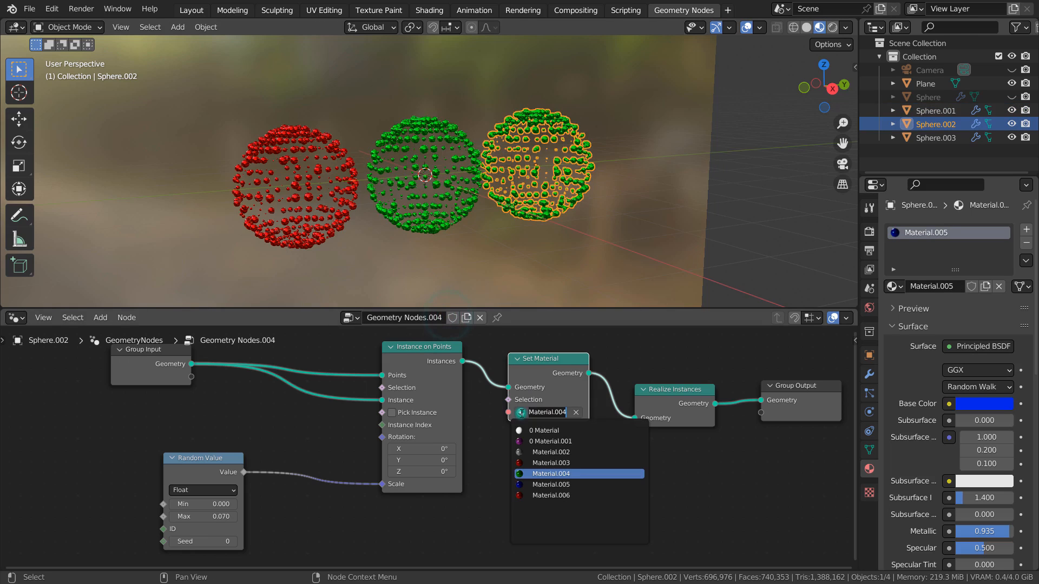
left_click(548, 483)
Deselect everything and look at the three sphere clusters through the camera
left_click(710, 193)
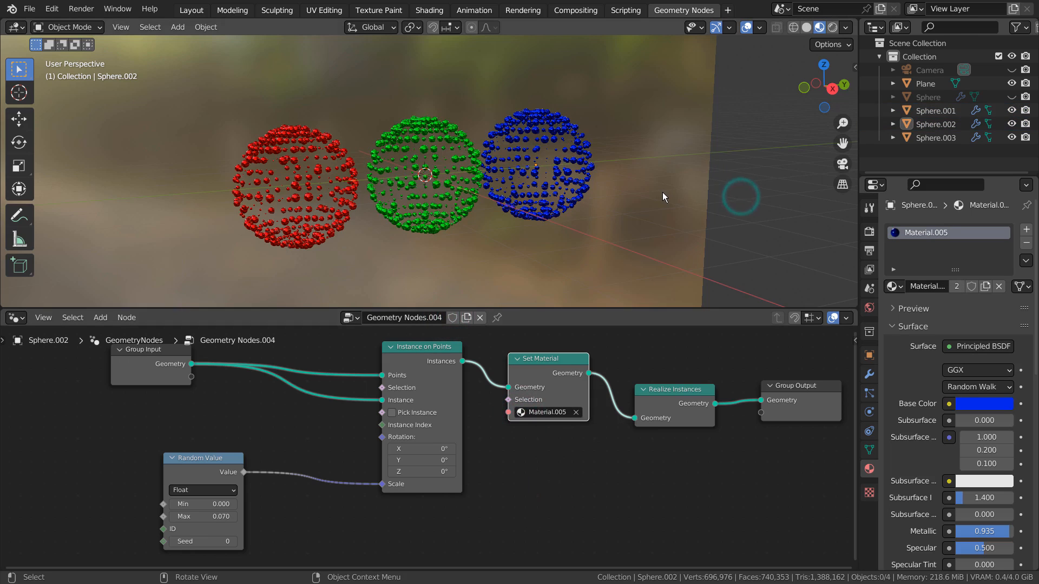
key("KP_0")
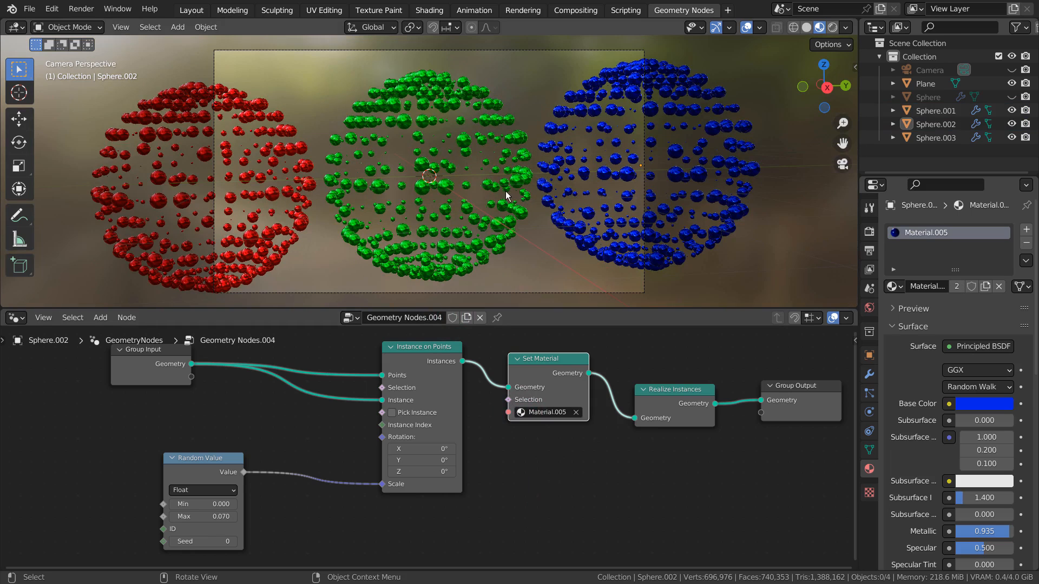
left_click(518, 186)
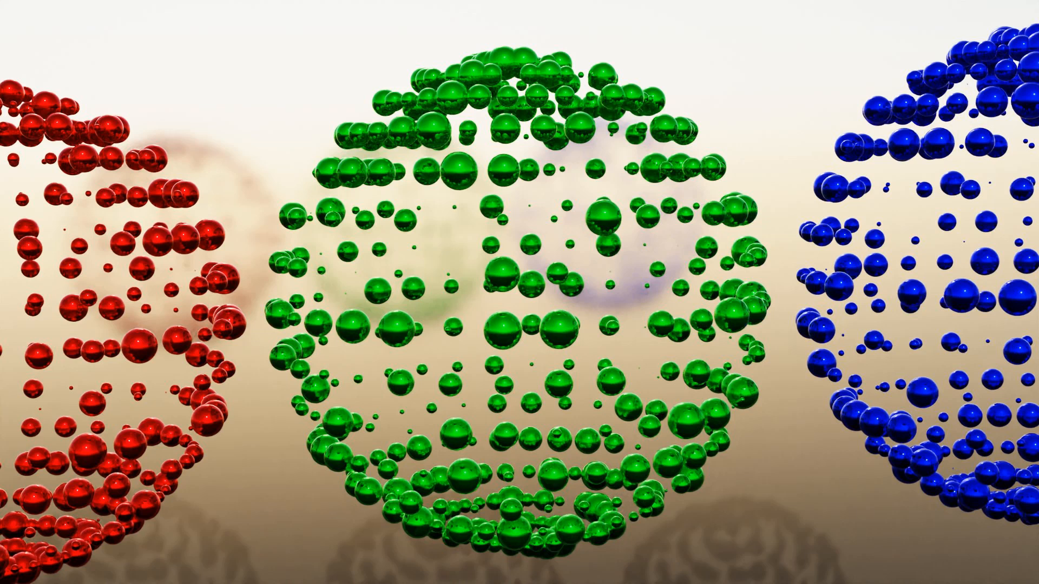